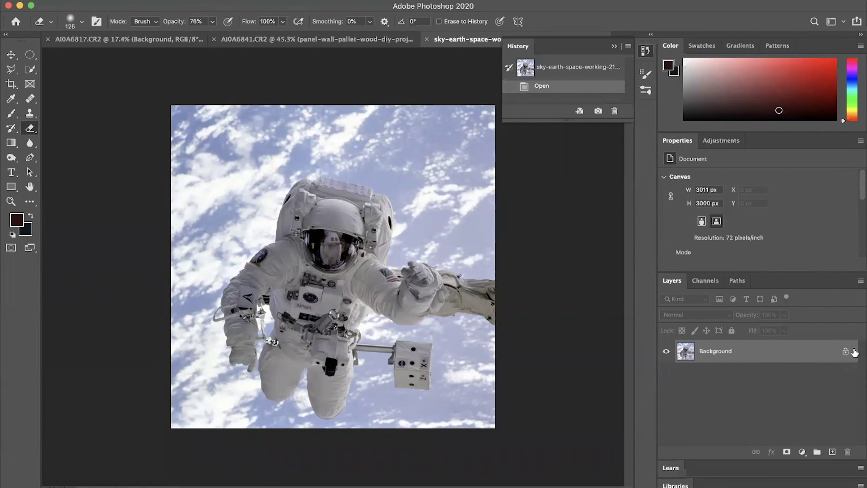
Step: Unlock the Background layer to turn it into an editable layer
{"action": "left_click", "coordinate": [846, 353]}
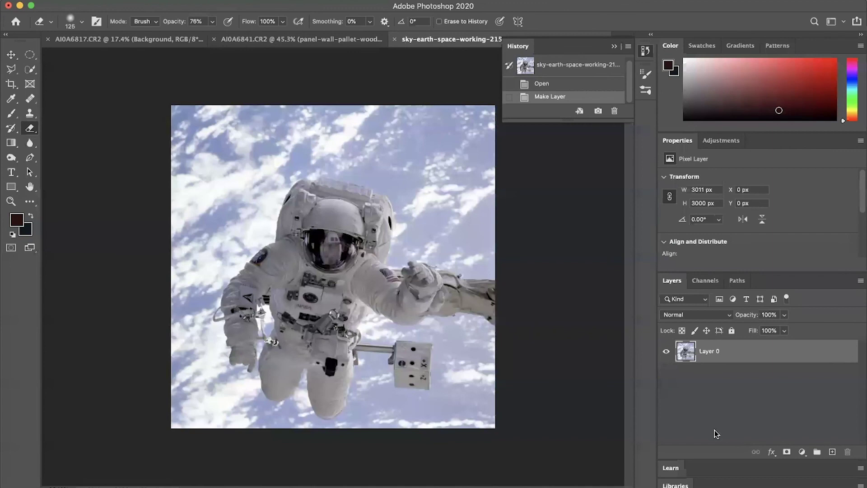
Step: Examine the astronaut's outline up close, including the visor, gloves, legs, side-mounted box, robotic arm and backpack
{"action": "key", "text": "super+plus"}
{"action": "key", "text": "super+plus"}
{"action": "key", "text": "super+plus"}
{"action": "key", "text": "super+plus"}
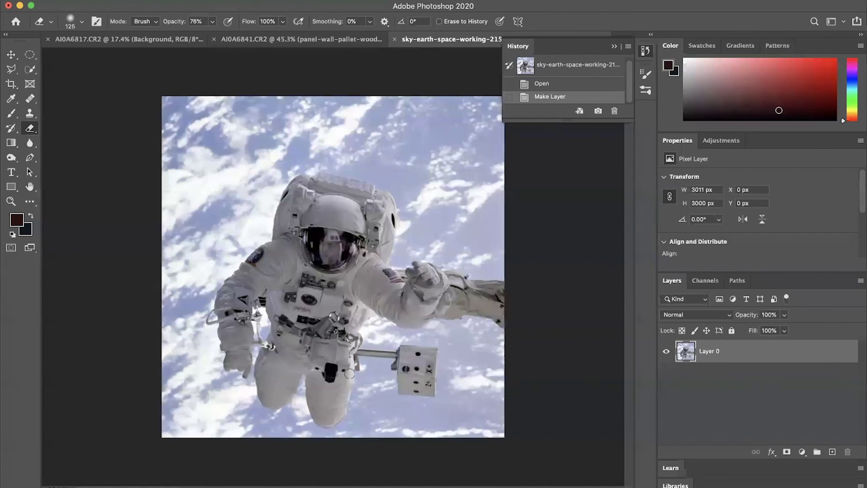
{"action": "scroll", "coordinate": [349, 373], "scroll_direction": "down", "scroll_amount": 10}
{"action": "scroll", "coordinate": [349, 373], "scroll_direction": "left", "scroll_amount": 7}
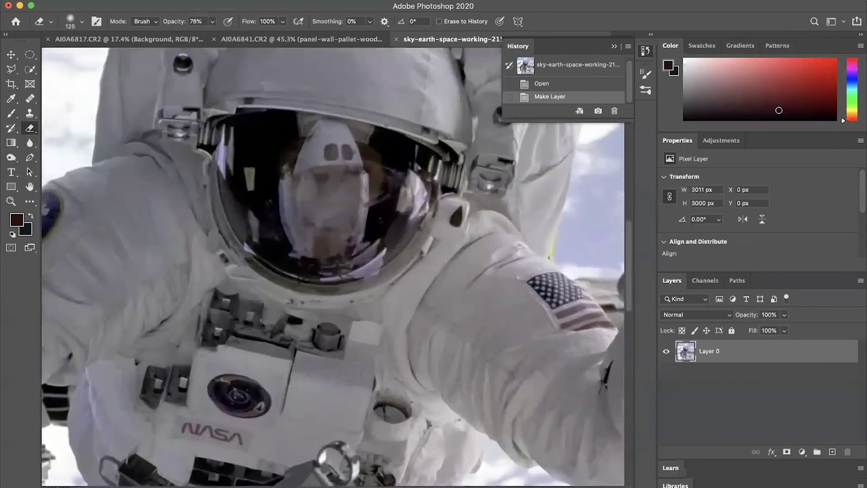
{"action": "scroll", "coordinate": [350, 373], "scroll_direction": "down", "scroll_amount": 15}
{"action": "scroll", "coordinate": [350, 373], "scroll_direction": "right", "scroll_amount": 5}
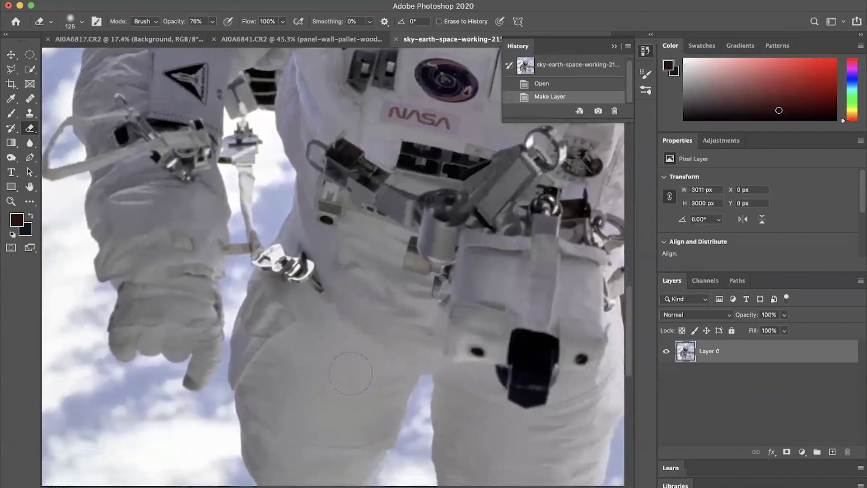
{"action": "scroll", "coordinate": [350, 373], "scroll_direction": "up", "scroll_amount": 8}
{"action": "scroll", "coordinate": [350, 373], "scroll_direction": "up", "scroll_amount": 6}
{"action": "scroll", "coordinate": [350, 373], "scroll_direction": "right", "scroll_amount": 8}
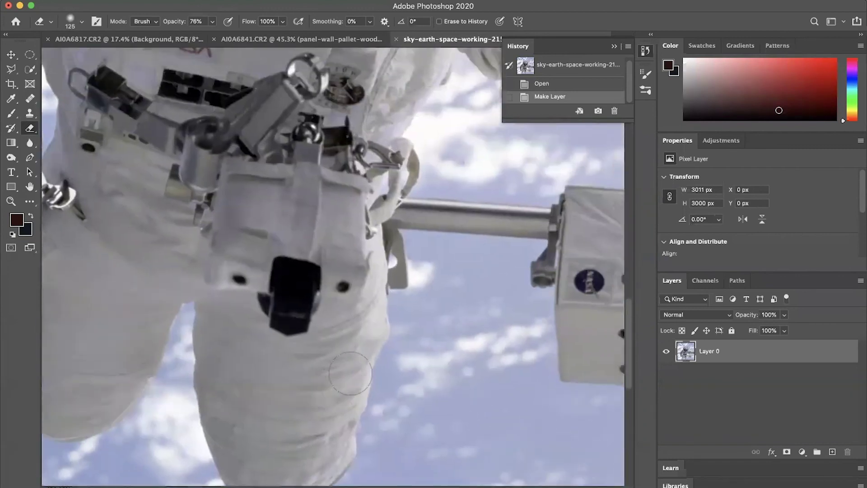
{"action": "scroll", "coordinate": [350, 373], "scroll_direction": "right", "scroll_amount": 5}
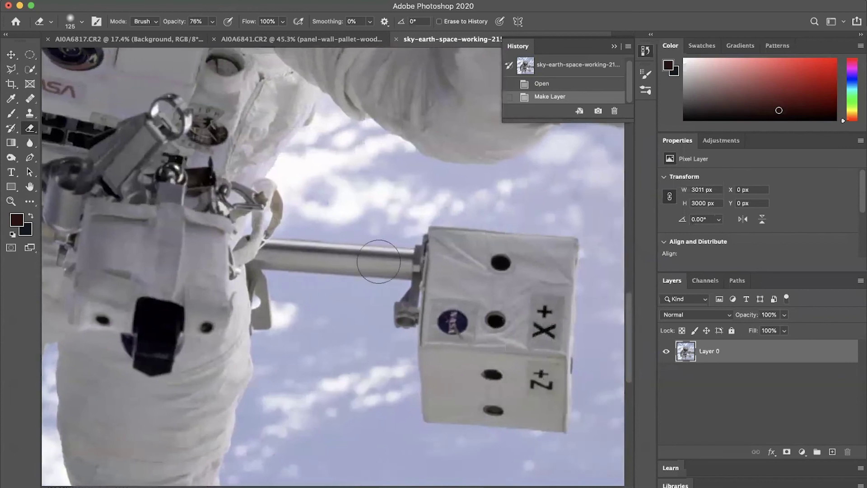
{"action": "scroll", "coordinate": [499, 271], "scroll_direction": "up", "scroll_amount": 10}
{"action": "scroll", "coordinate": [499, 271], "scroll_direction": "right", "scroll_amount": 3}
{"action": "scroll", "coordinate": [499, 269], "scroll_direction": "up", "scroll_amount": 5}
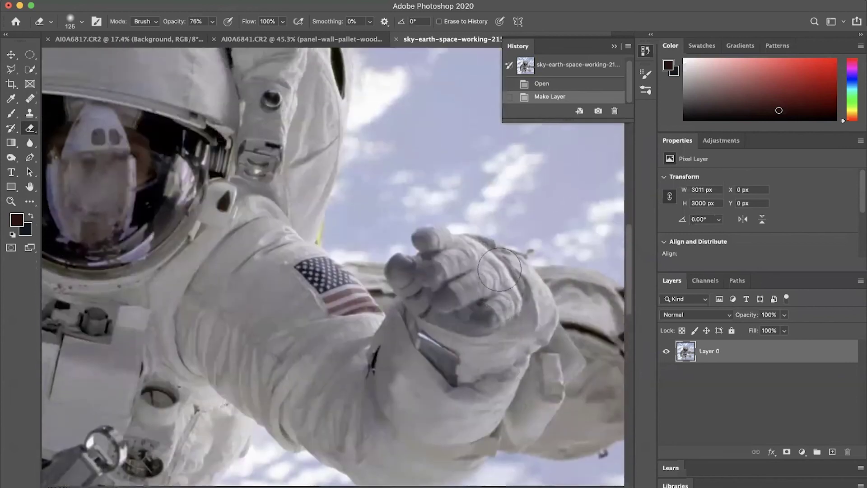
{"action": "scroll", "coordinate": [499, 269], "scroll_direction": "down", "scroll_amount": 5}
{"action": "scroll", "coordinate": [499, 269], "scroll_direction": "right", "scroll_amount": 6}
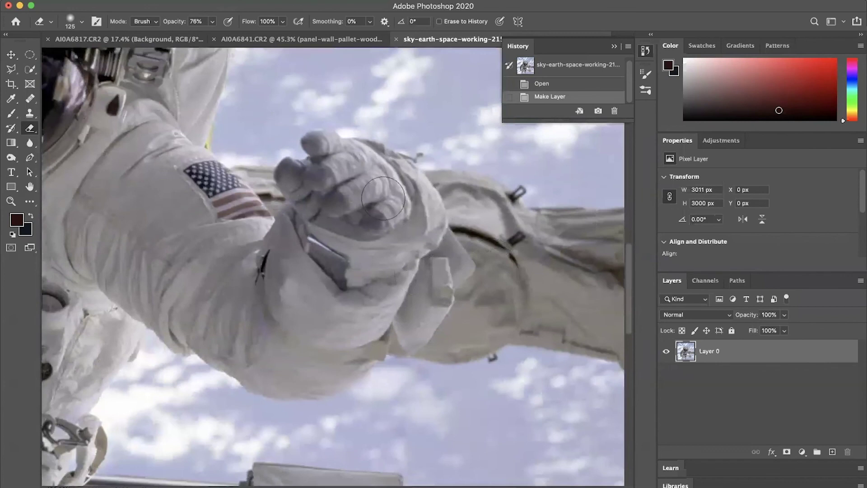
{"action": "scroll", "coordinate": [387, 210], "scroll_direction": "up", "scroll_amount": 10}
{"action": "scroll", "coordinate": [388, 209], "scroll_direction": "left", "scroll_amount": 8}
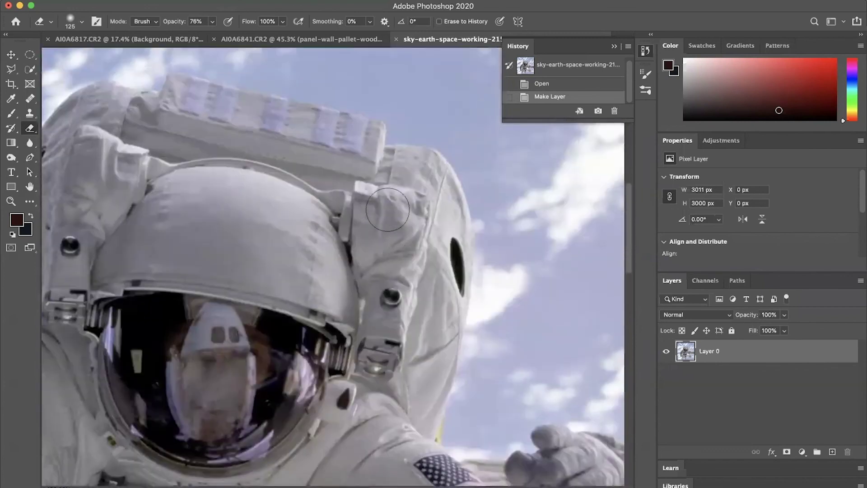
{"action": "scroll", "coordinate": [387, 209], "scroll_direction": "down", "scroll_amount": 5}
{"action": "scroll", "coordinate": [387, 209], "scroll_direction": "right", "scroll_amount": 2}
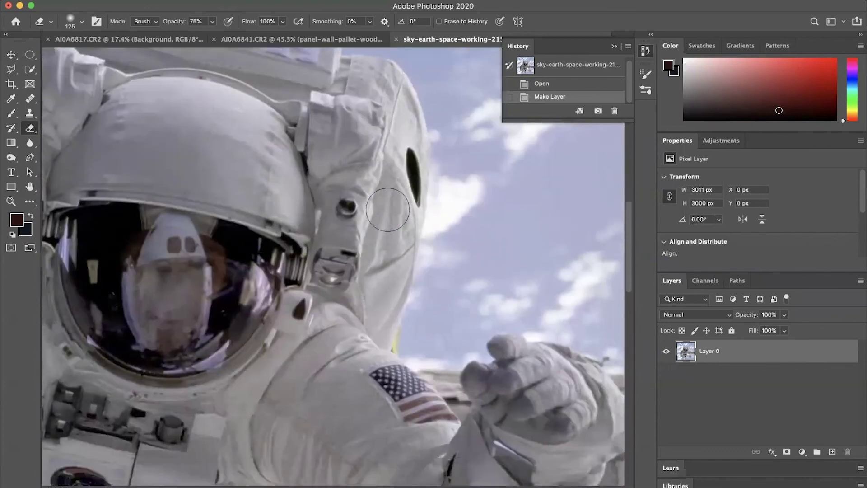
{"action": "key", "text": "super+0"}
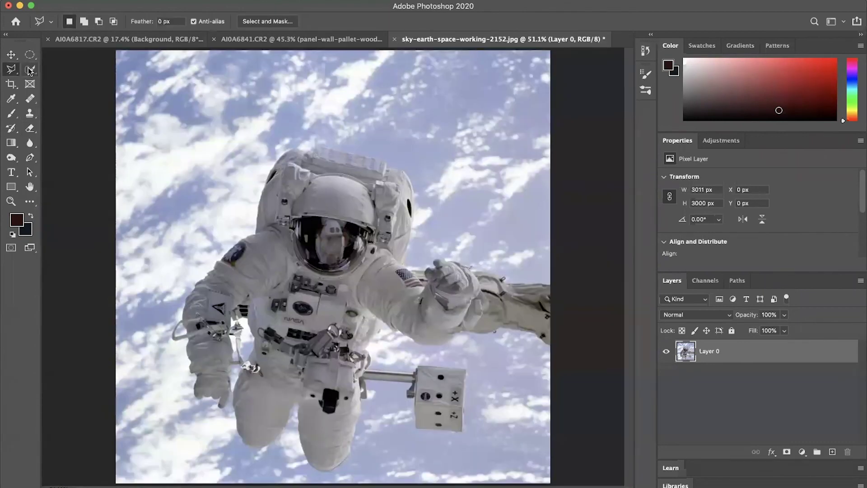
Step: Select the sky all around the astronaut with the Quick Selection tool, including the side-mounted box
{"action": "left_click", "coordinate": [30, 70]}
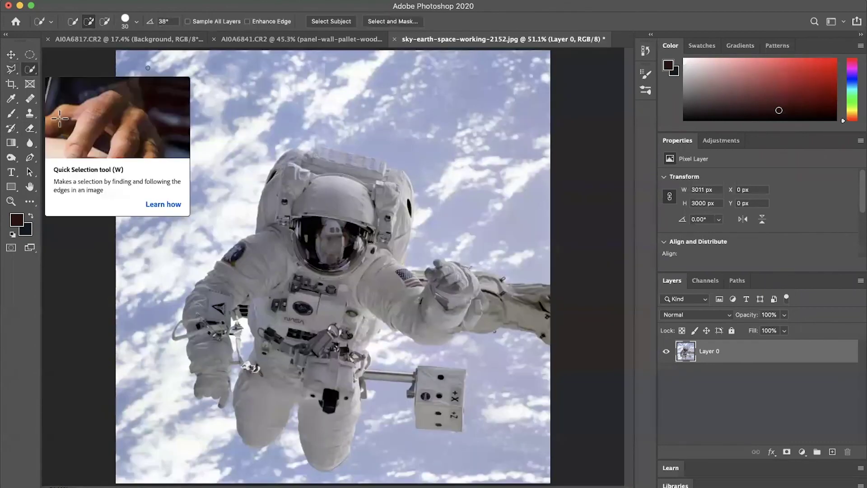
{"action": "mouse_move", "coordinate": [148, 68]}
{"action": "left_mouse_down"}
{"action": "mouse_move", "coordinate": [520, 113]}
{"action": "mouse_move", "coordinate": [404, 186]}
{"action": "left_mouse_up"}
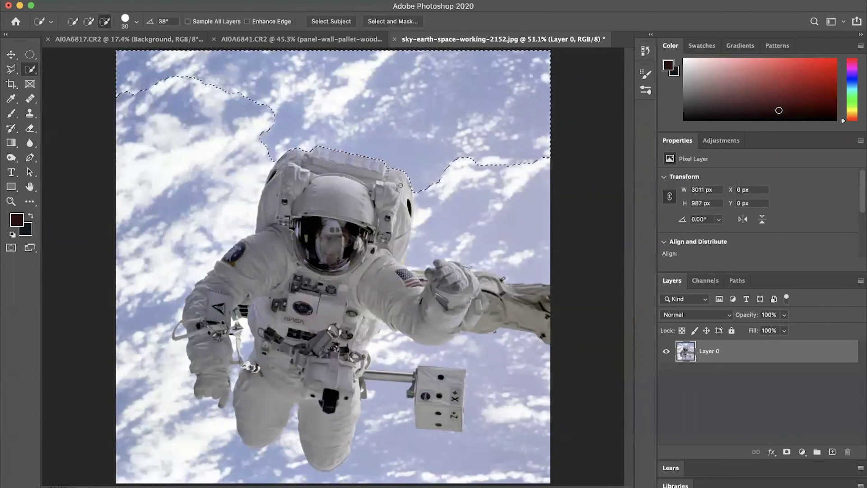
{"action": "mouse_move", "coordinate": [457, 219]}
{"action": "left_mouse_down"}
{"action": "mouse_move", "coordinate": [481, 191]}
{"action": "mouse_move", "coordinate": [505, 220]}
{"action": "mouse_move", "coordinate": [507, 189]}
{"action": "left_mouse_up"}
{"action": "key", "text": "alt"}
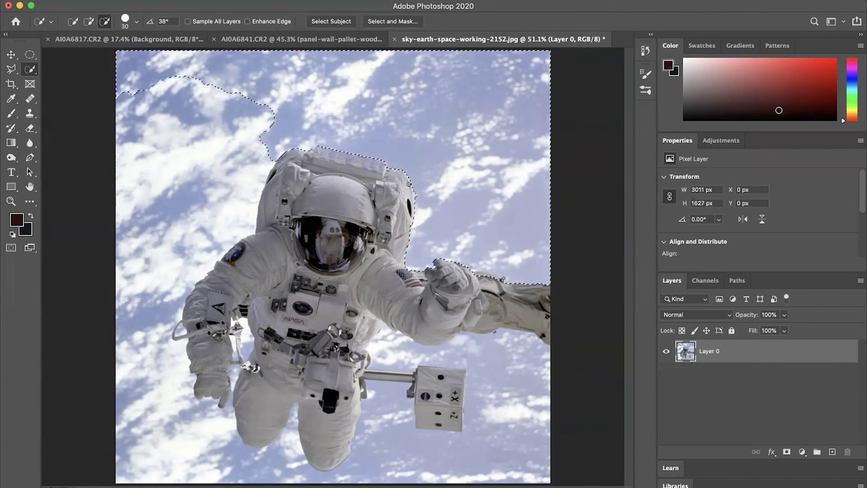
{"action": "mouse_move", "coordinate": [235, 200]}
{"action": "left_mouse_down"}
{"action": "mouse_move", "coordinate": [203, 87]}
{"action": "mouse_move", "coordinate": [184, 218]}
{"action": "mouse_move", "coordinate": [131, 325]}
{"action": "mouse_move", "coordinate": [154, 427]}
{"action": "mouse_move", "coordinate": [149, 459]}
{"action": "mouse_move", "coordinate": [256, 480]}
{"action": "mouse_move", "coordinate": [294, 411]}
{"action": "mouse_move", "coordinate": [303, 472]}
{"action": "mouse_move", "coordinate": [348, 477]}
{"action": "mouse_move", "coordinate": [379, 461]}
{"action": "mouse_move", "coordinate": [369, 416]}
{"action": "mouse_move", "coordinate": [381, 357]}
{"action": "mouse_move", "coordinate": [396, 344]}
{"action": "left_mouse_up"}
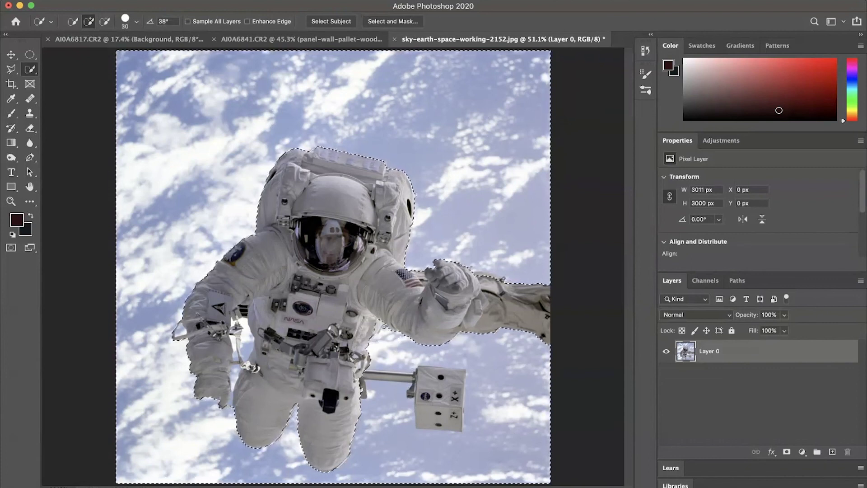
Step: Extend the background selection over the robotic arm behind the raised glove and correct the selection edge along the glove
{"action": "left_click", "coordinate": [378, 325], "text": "alt"}
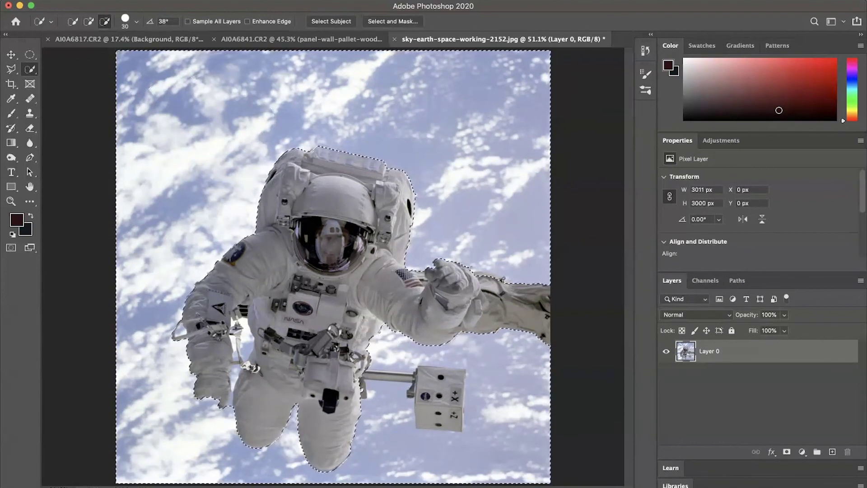
{"action": "left_click_drag", "start_coordinate": [506, 286], "coordinate": [484, 318]}
{"action": "scroll", "coordinate": [484, 317], "scroll_direction": "up", "scroll_amount": 3}
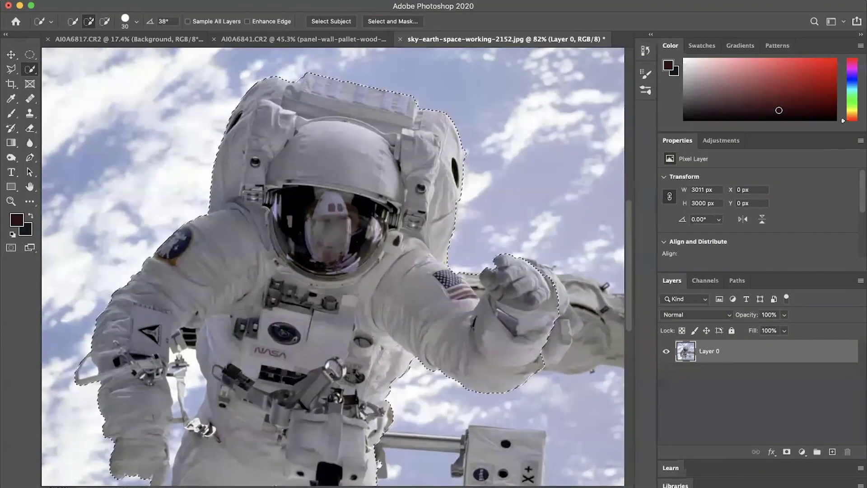
{"action": "key", "text": "super+z"}
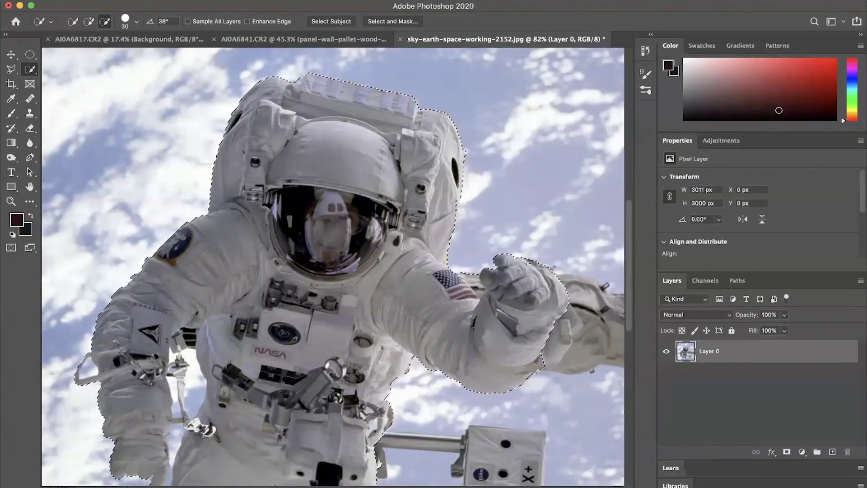
Step: Refine the background selection along the backpack's edge and extend it into the gap between the lowered arm and torso
{"action": "left_click_drag", "start_coordinate": [411, 360], "coordinate": [479, 304]}
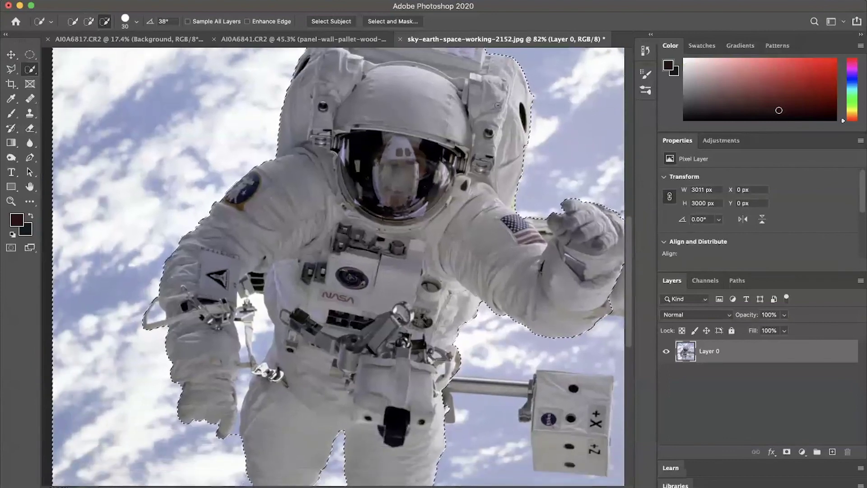
{"action": "left_click", "coordinate": [533, 98], "text": "alt"}
{"action": "mouse_move", "coordinate": [533, 90]}
{"action": "left_mouse_down"}
{"action": "mouse_move", "coordinate": [535, 127]}
{"action": "mouse_move", "coordinate": [524, 92]}
{"action": "left_mouse_up"}
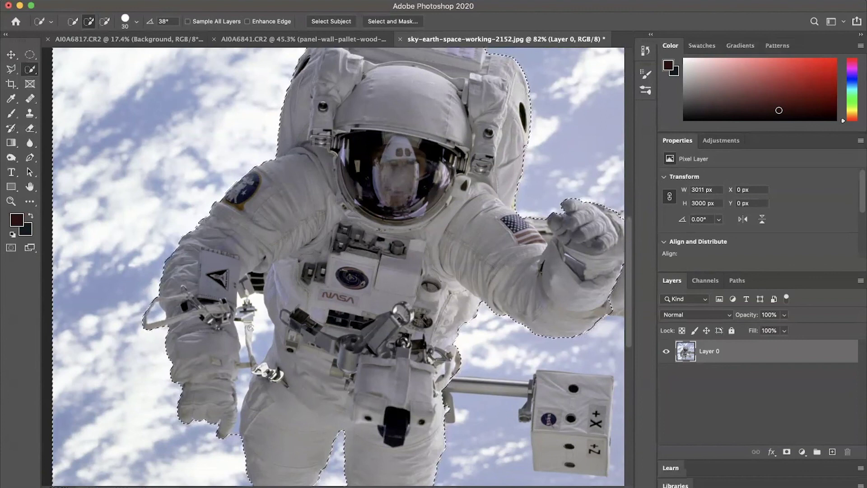
{"action": "left_click_drag", "start_coordinate": [251, 302], "coordinate": [247, 336]}
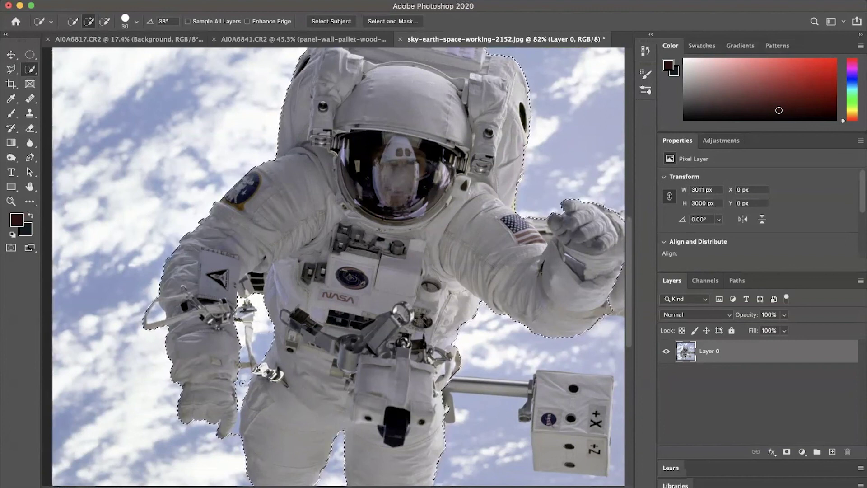
{"action": "left_click_drag", "start_coordinate": [243, 383], "coordinate": [241, 395]}
Step: Remove the stray selection spilling over the astronaut's torso and legs
{"action": "key", "text": "super+minus"}
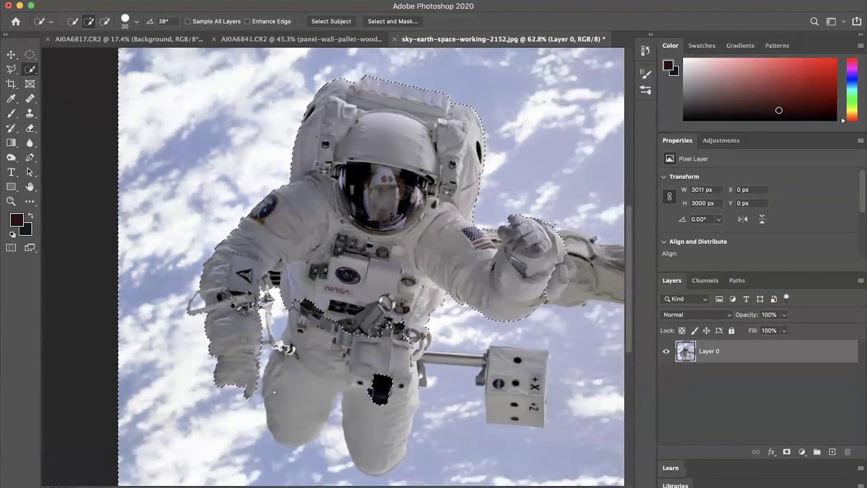
{"action": "scroll", "coordinate": [274, 392], "scroll_direction": "down", "scroll_amount": 3}
{"action": "left_click_drag", "start_coordinate": [313, 295], "coordinate": [303, 339], "text": "alt"}
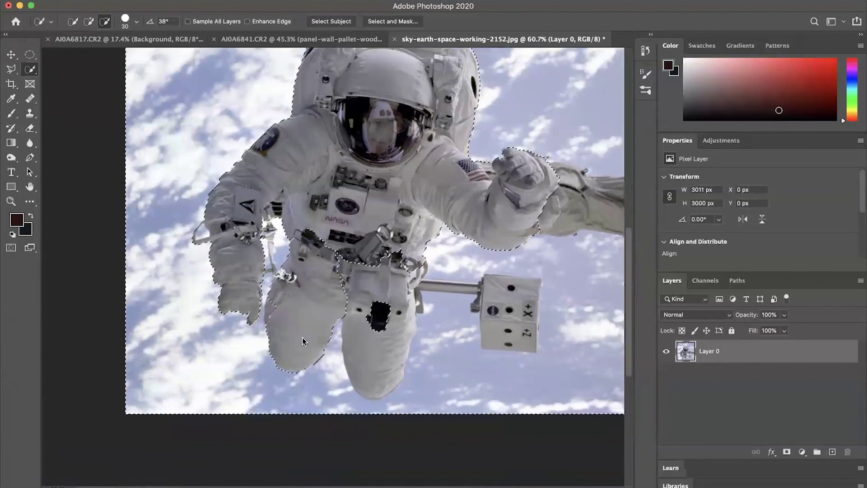
{"action": "key", "text": "super+z"}
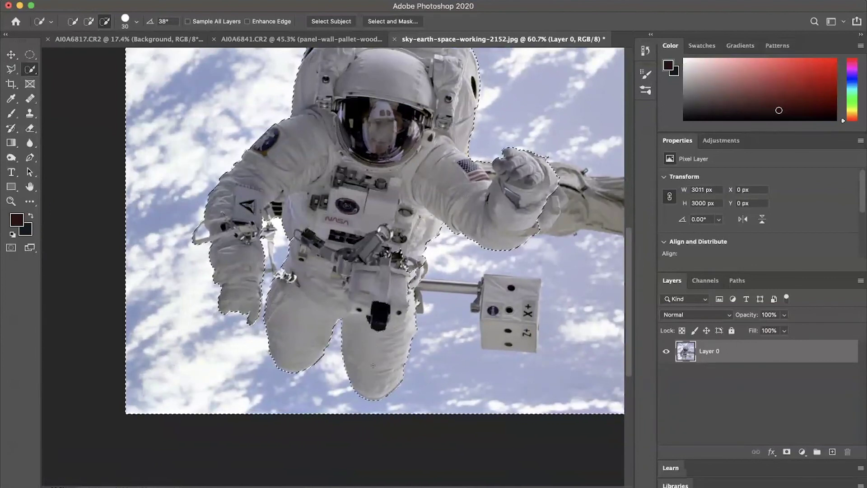
Step: Fine-tune the background selection around the strap at the astronaut's waist and the loop beside the lowered arm
{"action": "key", "text": "super+plus"}
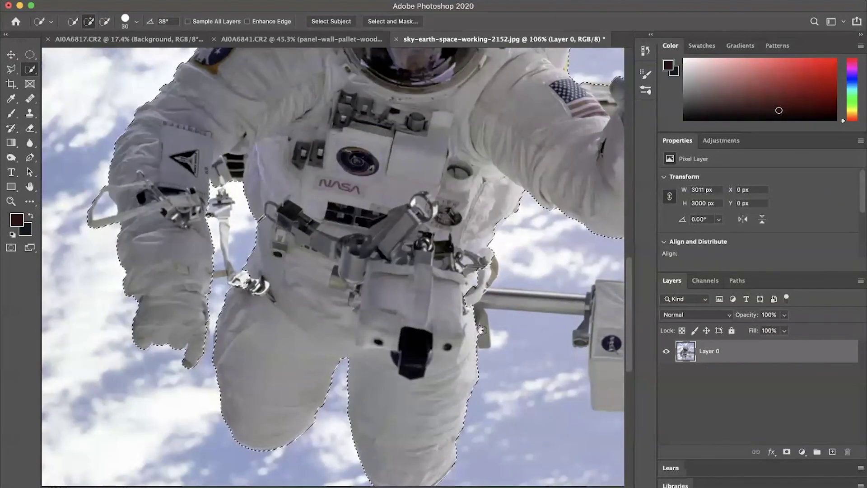
{"action": "key", "text": "alt"}
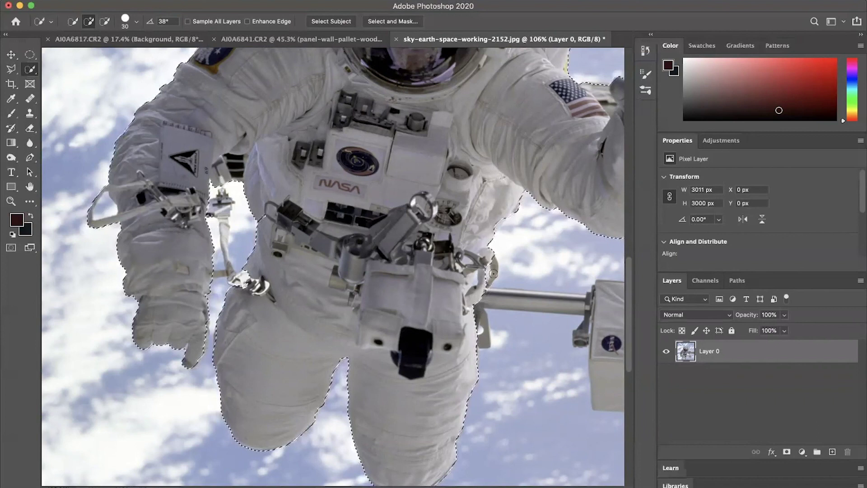
{"action": "key", "text": "alt"}
{"action": "key", "text": "alt"}
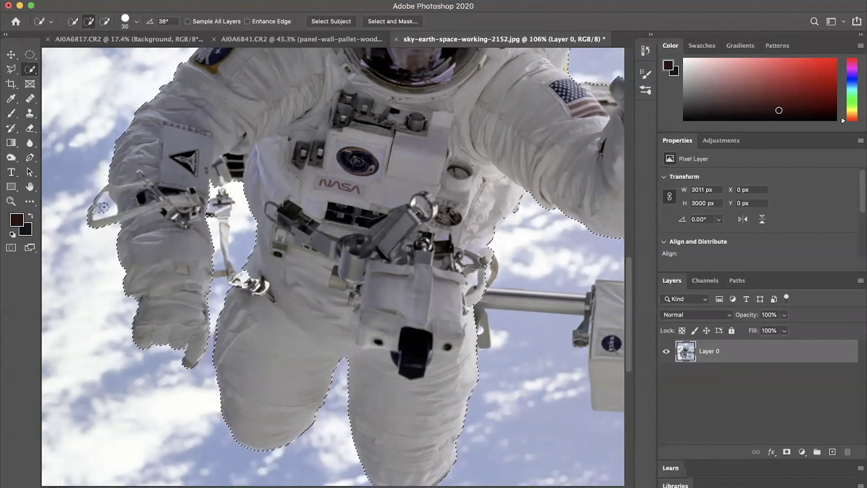
{"action": "key", "text": "alt"}
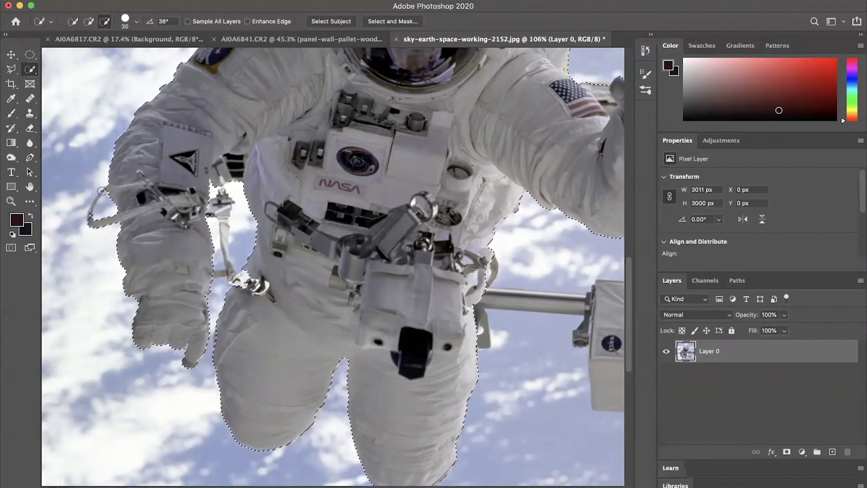
Step: Delete the selected background so only the astronaut is left on transparency
{"action": "scroll", "coordinate": [120, 202], "scroll_direction": "down", "scroll_amount": 8}
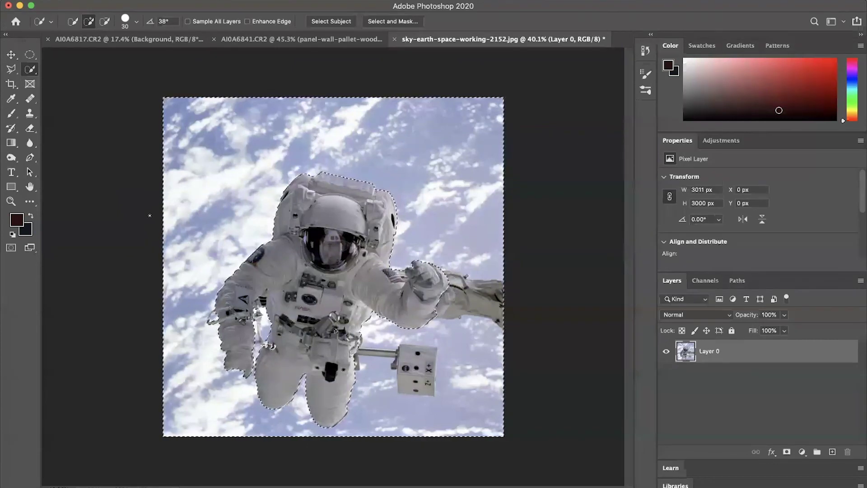
{"action": "key", "text": "Delete"}
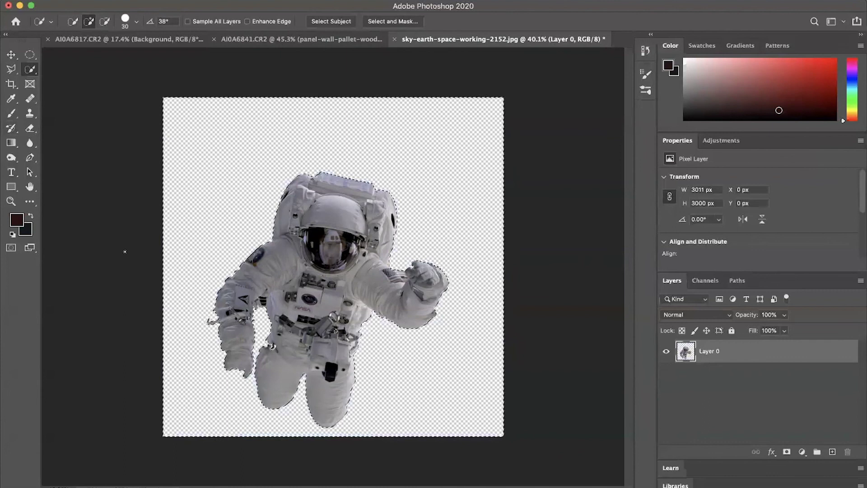
Step: Draw a dark red rectangle about 3032 × 2910 px, place it beneath the astronaut's layer, and clear the selection
{"action": "left_click", "coordinate": [9, 190]}
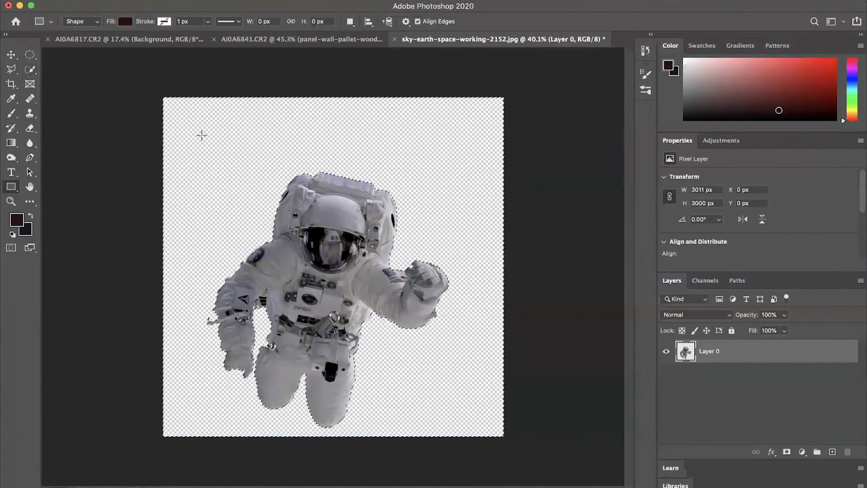
{"action": "left_click_drag", "start_coordinate": [170, 132], "coordinate": [511, 459]}
{"action": "left_click_drag", "start_coordinate": [737, 357], "coordinate": [738, 384]}
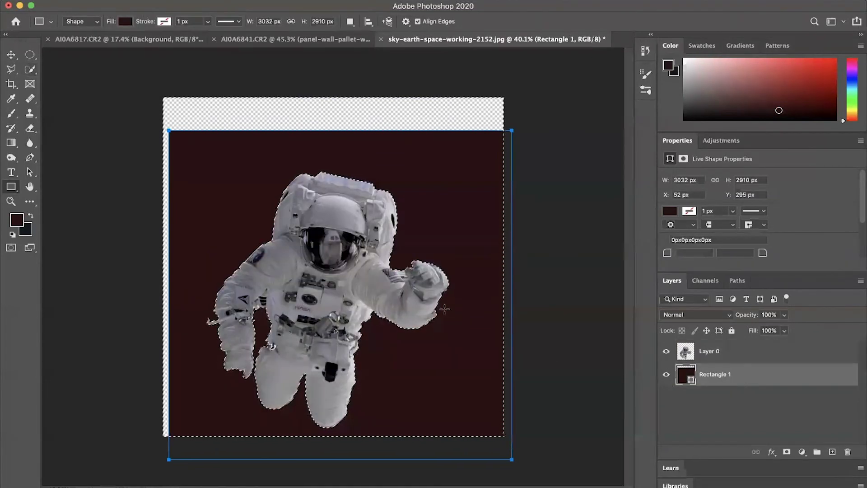
{"action": "key", "text": "super+d"}
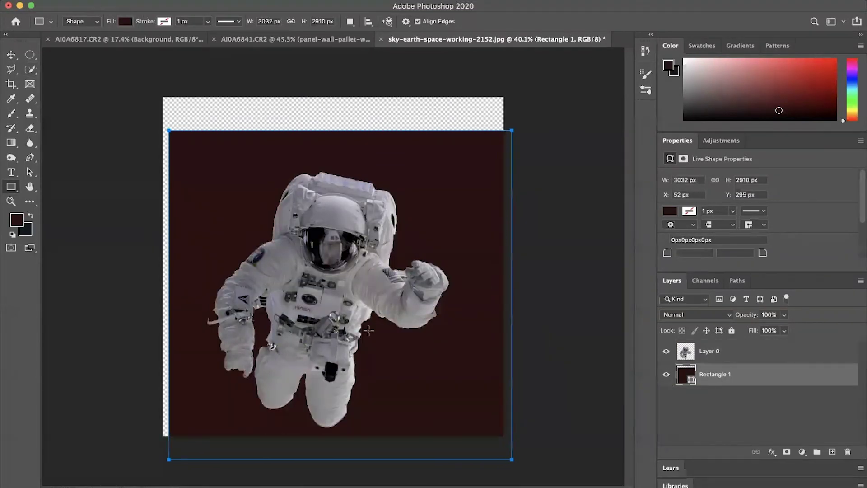
Step: Set up the Eraser on Layer 0 with a 35 px brush at 100% opacity for cleaning the cutout's edges
{"action": "key", "text": "super+plus"}
{"action": "key", "text": "super+plus"}
{"action": "key", "text": "super+plus"}
{"action": "scroll", "coordinate": [367, 330], "scroll_direction": "up", "scroll_amount": 6}
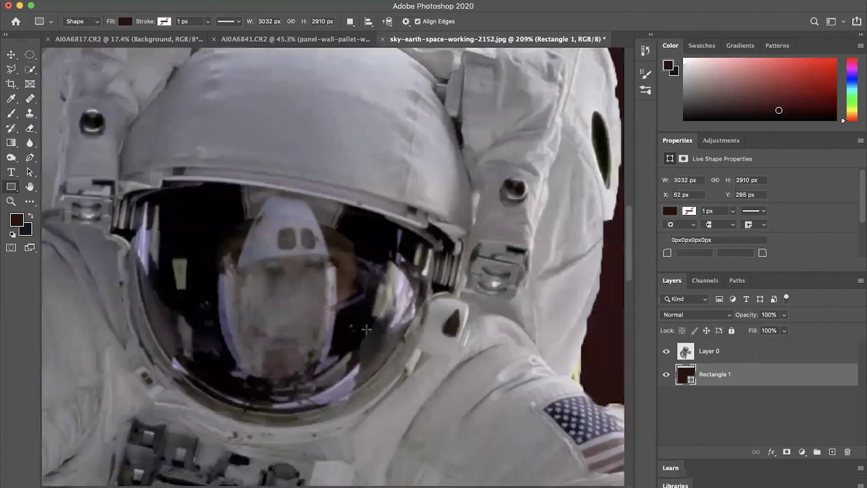
{"action": "scroll", "coordinate": [289, 180], "scroll_direction": "left", "scroll_amount": 2}
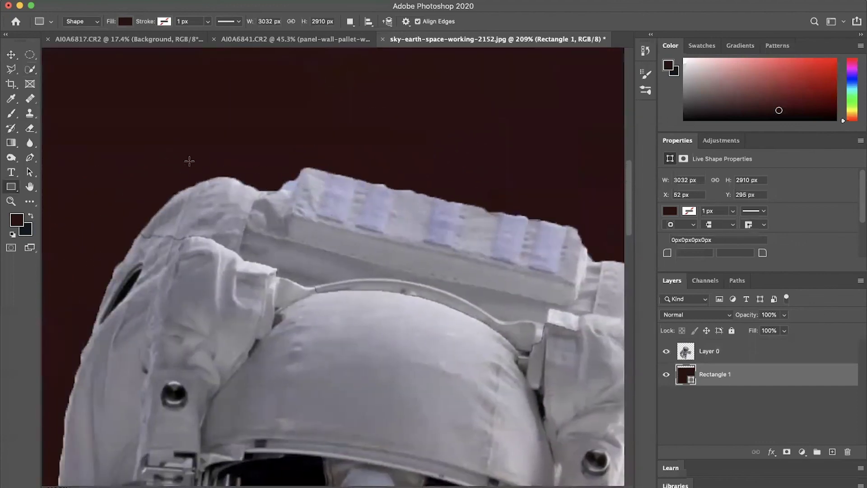
{"action": "left_click", "coordinate": [30, 128]}
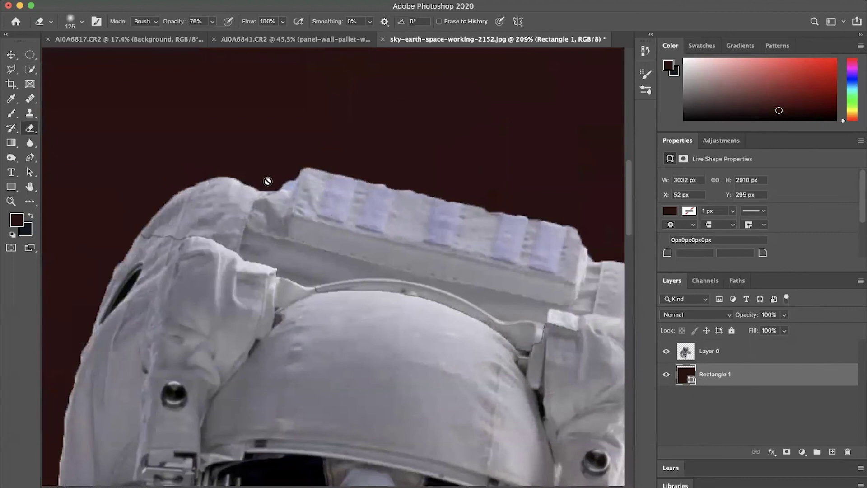
{"action": "left_click", "coordinate": [726, 352]}
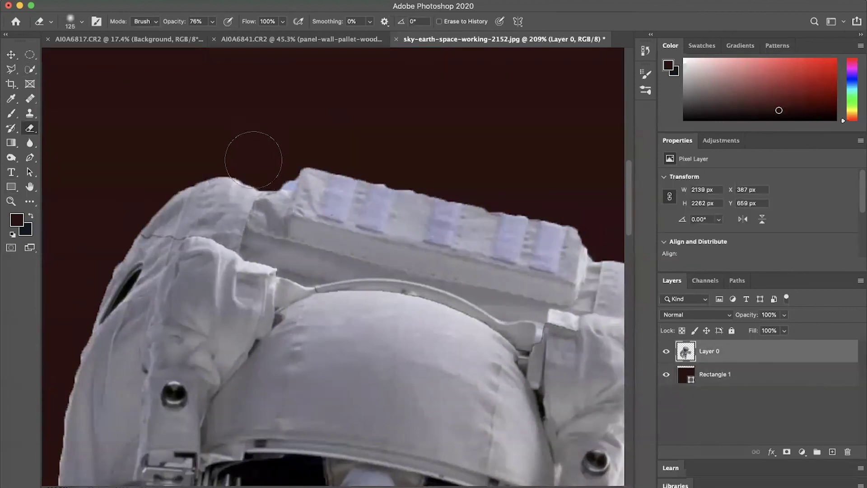
{"action": "key", "text": "bracketleft"}
{"action": "key", "text": "bracketleft"}
{"action": "key", "text": "bracketleft"}
{"action": "key", "text": "bracketleft"}
{"action": "key", "text": "bracketleft"}
{"action": "left_click", "coordinate": [211, 22]}
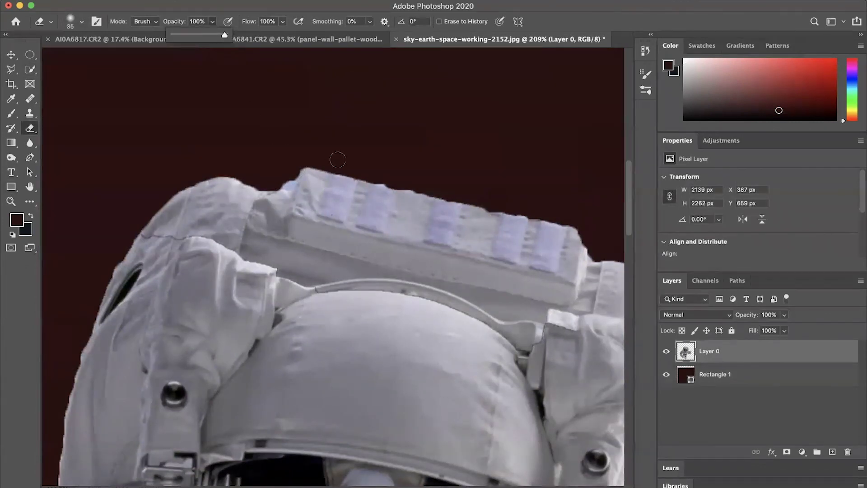
Step: Erase the rough fringe down the outer left side of the astronaut's backpack and along its top edge
{"action": "mouse_move", "coordinate": [338, 166]}
{"action": "left_mouse_down"}
{"action": "mouse_move", "coordinate": [299, 166]}
{"action": "mouse_move", "coordinate": [268, 182]}
{"action": "mouse_move", "coordinate": [195, 176]}
{"action": "mouse_move", "coordinate": [130, 225]}
{"action": "mouse_move", "coordinate": [147, 204]}
{"action": "mouse_move", "coordinate": [92, 302]}
{"action": "mouse_move", "coordinate": [59, 402]}
{"action": "mouse_move", "coordinate": [61, 411]}
{"action": "mouse_move", "coordinate": [83, 337]}
{"action": "mouse_move", "coordinate": [51, 472]}
{"action": "left_mouse_up"}
{"action": "mouse_move", "coordinate": [88, 321]}
{"action": "left_mouse_down"}
{"action": "mouse_move", "coordinate": [158, 205]}
{"action": "mouse_move", "coordinate": [249, 163]}
{"action": "mouse_move", "coordinate": [290, 181]}
{"action": "mouse_move", "coordinate": [280, 185]}
{"action": "mouse_move", "coordinate": [313, 163]}
{"action": "mouse_move", "coordinate": [473, 193]}
{"action": "mouse_move", "coordinate": [471, 200]}
{"action": "mouse_move", "coordinate": [226, 152]}
{"action": "left_mouse_up"}
{"action": "scroll", "coordinate": [474, 191], "scroll_direction": "right", "scroll_amount": 5}
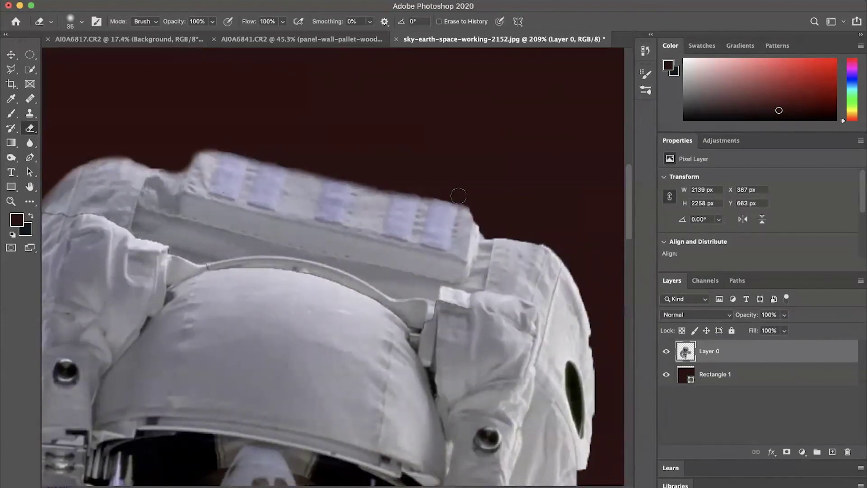
{"action": "mouse_move", "coordinate": [458, 196]}
{"action": "left_mouse_down"}
{"action": "mouse_move", "coordinate": [494, 234]}
{"action": "mouse_move", "coordinate": [557, 245]}
{"action": "mouse_move", "coordinate": [575, 265]}
{"action": "left_mouse_up"}
Step: Erase the fringe along the backpack's upper right corner and down its outer side past the dark oval opening
{"action": "scroll", "coordinate": [574, 266], "scroll_direction": "right", "scroll_amount": 8}
{"action": "scroll", "coordinate": [575, 267], "scroll_direction": "down", "scroll_amount": 4}
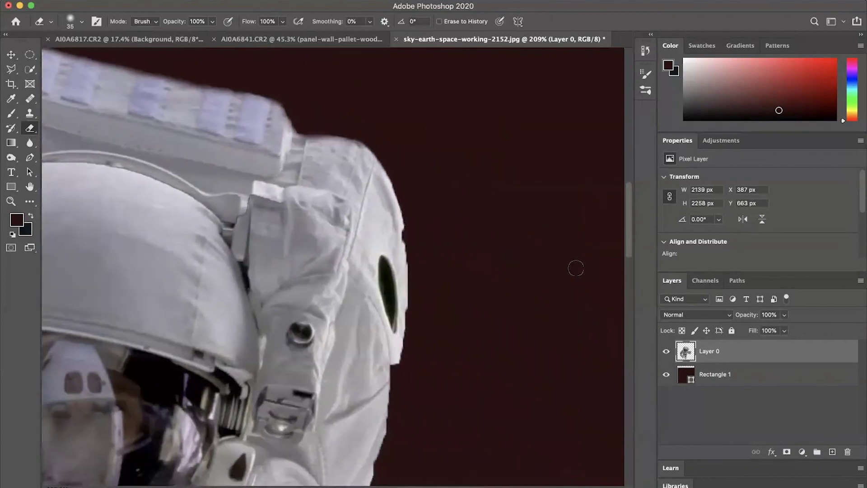
{"action": "mouse_move", "coordinate": [316, 122]}
{"action": "left_mouse_down"}
{"action": "mouse_move", "coordinate": [368, 147]}
{"action": "mouse_move", "coordinate": [387, 181]}
{"action": "mouse_move", "coordinate": [404, 270]}
{"action": "left_mouse_up"}
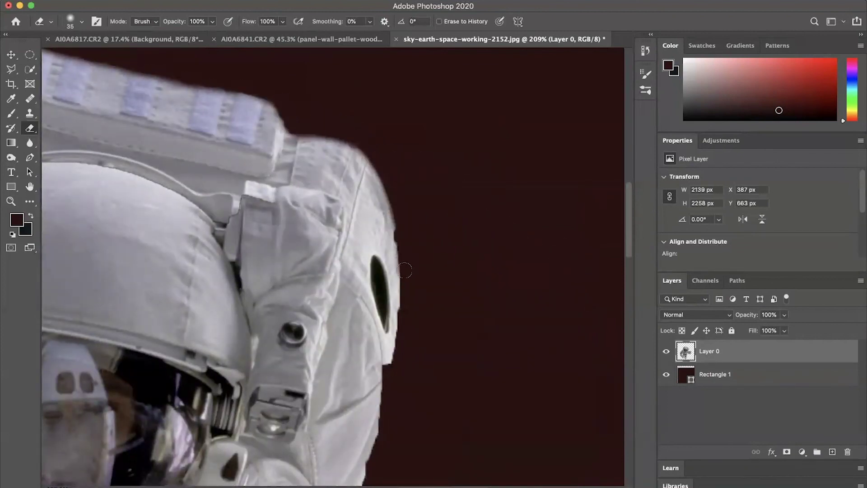
{"action": "mouse_move", "coordinate": [385, 167]}
{"action": "left_mouse_down"}
{"action": "mouse_move", "coordinate": [403, 248]}
{"action": "mouse_move", "coordinate": [400, 362]}
{"action": "mouse_move", "coordinate": [409, 303]}
{"action": "mouse_move", "coordinate": [390, 182]}
{"action": "mouse_move", "coordinate": [409, 263]}
{"action": "mouse_move", "coordinate": [383, 442]}
{"action": "mouse_move", "coordinate": [387, 372]}
{"action": "left_mouse_up"}
Step: Erase the fringe along the backpack's lower edge above the flag patch and over the raised glove's fingertips with a 25 px brush
{"action": "scroll", "coordinate": [387, 372], "scroll_direction": "down", "scroll_amount": 10}
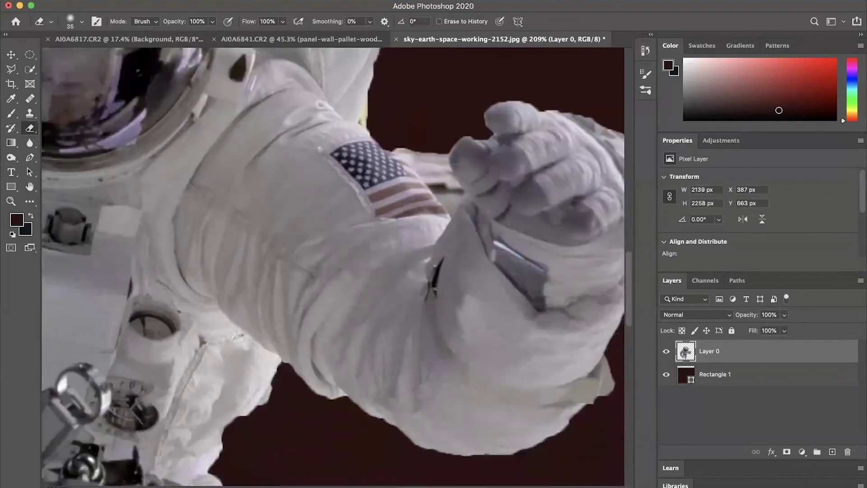
{"action": "scroll", "coordinate": [388, 371], "scroll_direction": "up", "scroll_amount": 4}
{"action": "scroll", "coordinate": [361, 194], "scroll_direction": "up", "scroll_amount": 2}
{"action": "mouse_move", "coordinate": [361, 194]}
{"action": "left_mouse_down"}
{"action": "mouse_move", "coordinate": [342, 320]}
{"action": "mouse_move", "coordinate": [342, 303]}
{"action": "mouse_move", "coordinate": [346, 330]}
{"action": "mouse_move", "coordinate": [415, 342]}
{"action": "mouse_move", "coordinate": [366, 330]}
{"action": "left_mouse_up"}
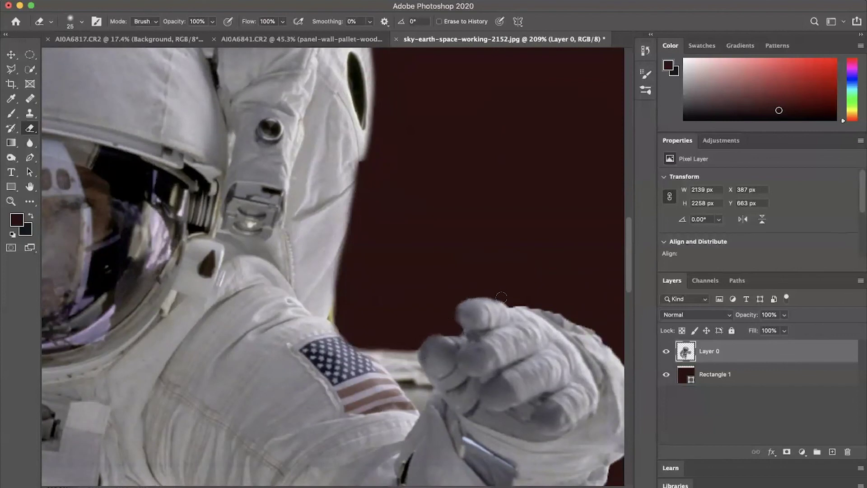
{"action": "left_click_drag", "start_coordinate": [501, 297], "coordinate": [535, 304]}
Step: Smooth the outer edge of the raised glove and the underside of the raised forearm by erasing leftover fringe
{"action": "scroll", "coordinate": [517, 298], "scroll_direction": "right", "scroll_amount": 10}
{"action": "scroll", "coordinate": [517, 298], "scroll_direction": "down", "scroll_amount": 5}
{"action": "mouse_move", "coordinate": [323, 197]}
{"action": "left_mouse_down"}
{"action": "mouse_move", "coordinate": [406, 245]}
{"action": "mouse_move", "coordinate": [360, 210]}
{"action": "mouse_move", "coordinate": [415, 266]}
{"action": "mouse_move", "coordinate": [430, 300]}
{"action": "mouse_move", "coordinate": [421, 337]}
{"action": "mouse_move", "coordinate": [398, 358]}
{"action": "mouse_move", "coordinate": [360, 435]}
{"action": "mouse_move", "coordinate": [389, 368]}
{"action": "mouse_move", "coordinate": [359, 450]}
{"action": "mouse_move", "coordinate": [357, 477]}
{"action": "left_mouse_up"}
{"action": "scroll", "coordinate": [357, 470], "scroll_direction": "down", "scroll_amount": 5}
{"action": "scroll", "coordinate": [358, 470], "scroll_direction": "left", "scroll_amount": 2}
{"action": "mouse_move", "coordinate": [397, 294]}
{"action": "left_mouse_down"}
{"action": "mouse_move", "coordinate": [407, 243]}
{"action": "mouse_move", "coordinate": [400, 295]}
{"action": "mouse_move", "coordinate": [402, 270]}
{"action": "mouse_move", "coordinate": [358, 317]}
{"action": "mouse_move", "coordinate": [296, 344]}
{"action": "mouse_move", "coordinate": [337, 343]}
{"action": "mouse_move", "coordinate": [242, 339]}
{"action": "mouse_move", "coordinate": [184, 310]}
{"action": "left_mouse_up"}
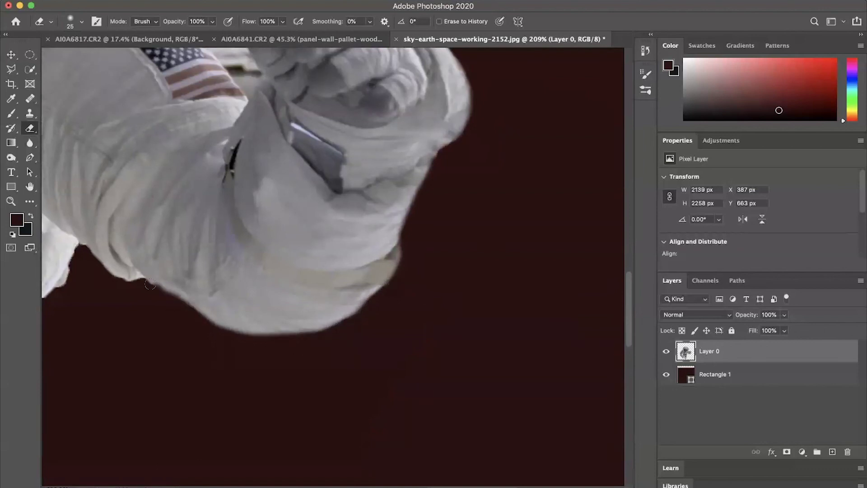
Step: Erase the fringe under the raised upper arm, down the adjoining torso side, and around the waist equipment
{"action": "scroll", "coordinate": [94, 264], "scroll_direction": "left", "scroll_amount": 10}
{"action": "scroll", "coordinate": [93, 264], "scroll_direction": "down", "scroll_amount": 2}
{"action": "mouse_move", "coordinate": [311, 242]}
{"action": "left_mouse_down"}
{"action": "mouse_move", "coordinate": [273, 208]}
{"action": "mouse_move", "coordinate": [245, 257]}
{"action": "left_mouse_up"}
{"action": "mouse_move", "coordinate": [270, 210]}
{"action": "left_mouse_down"}
{"action": "mouse_move", "coordinate": [222, 268]}
{"action": "mouse_move", "coordinate": [232, 260]}
{"action": "mouse_move", "coordinate": [204, 310]}
{"action": "mouse_move", "coordinate": [213, 340]}
{"action": "left_mouse_up"}
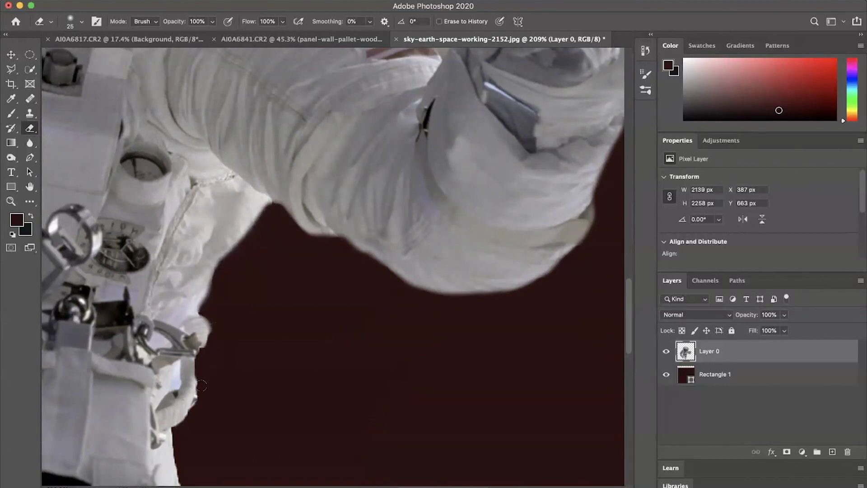
{"action": "left_click_drag", "start_coordinate": [200, 376], "coordinate": [175, 433]}
{"action": "mouse_move", "coordinate": [176, 452]}
{"action": "left_mouse_down"}
{"action": "mouse_move", "coordinate": [230, 280]}
{"action": "mouse_move", "coordinate": [238, 416]}
{"action": "left_mouse_up"}
Step: Erase the fringe around the leg with the black strap, covering its outer side, rounded knee and inner side
{"action": "scroll", "coordinate": [238, 416], "scroll_direction": "down", "scroll_amount": 6}
{"action": "scroll", "coordinate": [238, 416], "scroll_direction": "left", "scroll_amount": 2}
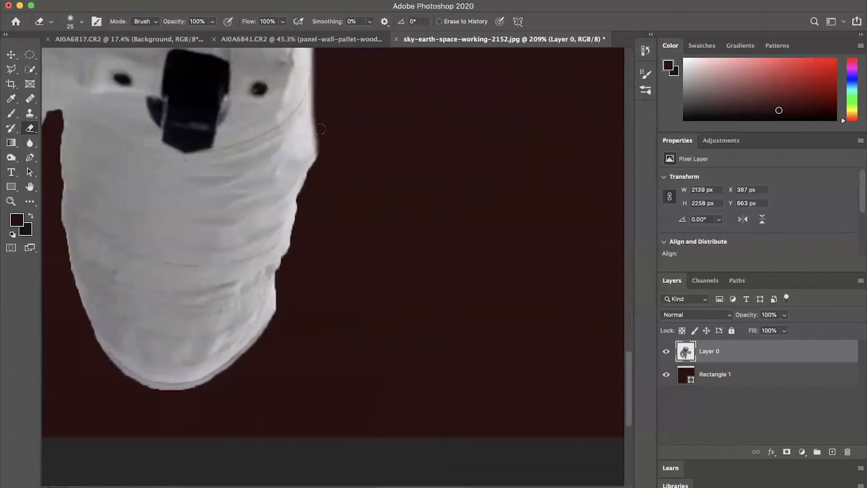
{"action": "mouse_move", "coordinate": [318, 127]}
{"action": "left_mouse_down"}
{"action": "mouse_move", "coordinate": [278, 313]}
{"action": "mouse_move", "coordinate": [256, 343]}
{"action": "mouse_move", "coordinate": [280, 284]}
{"action": "mouse_move", "coordinate": [269, 331]}
{"action": "mouse_move", "coordinate": [286, 265]}
{"action": "left_mouse_up"}
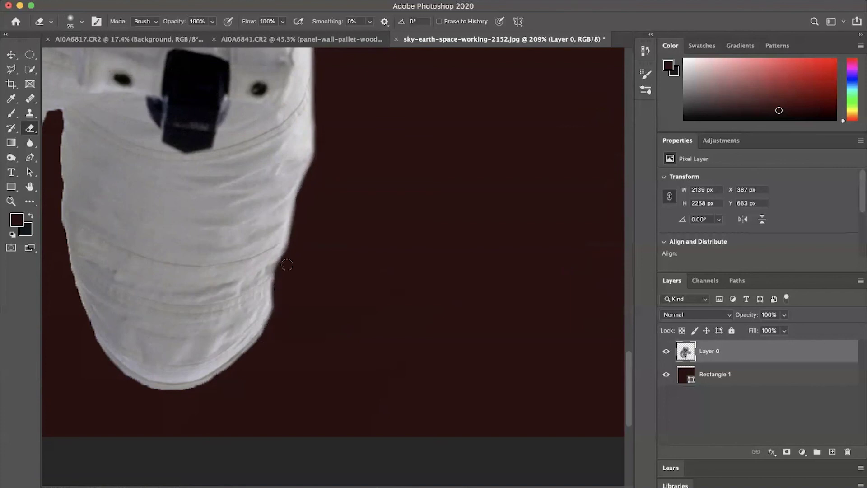
{"action": "mouse_move", "coordinate": [265, 336]}
{"action": "left_mouse_down"}
{"action": "mouse_move", "coordinate": [223, 374]}
{"action": "mouse_move", "coordinate": [151, 395]}
{"action": "left_mouse_up"}
{"action": "scroll", "coordinate": [160, 229], "scroll_direction": "left", "scroll_amount": 4}
{"action": "mouse_move", "coordinate": [169, 118]}
{"action": "left_mouse_down"}
{"action": "mouse_move", "coordinate": [186, 99]}
{"action": "mouse_move", "coordinate": [194, 220]}
{"action": "mouse_move", "coordinate": [212, 309]}
{"action": "mouse_move", "coordinate": [195, 261]}
{"action": "mouse_move", "coordinate": [234, 343]}
{"action": "mouse_move", "coordinate": [300, 380]}
{"action": "left_mouse_up"}
Step: Erase the fringe around the other leg, from the gap between the legs around the knee and up to the hip clip
{"action": "scroll", "coordinate": [182, 229], "scroll_direction": "left", "scroll_amount": 5}
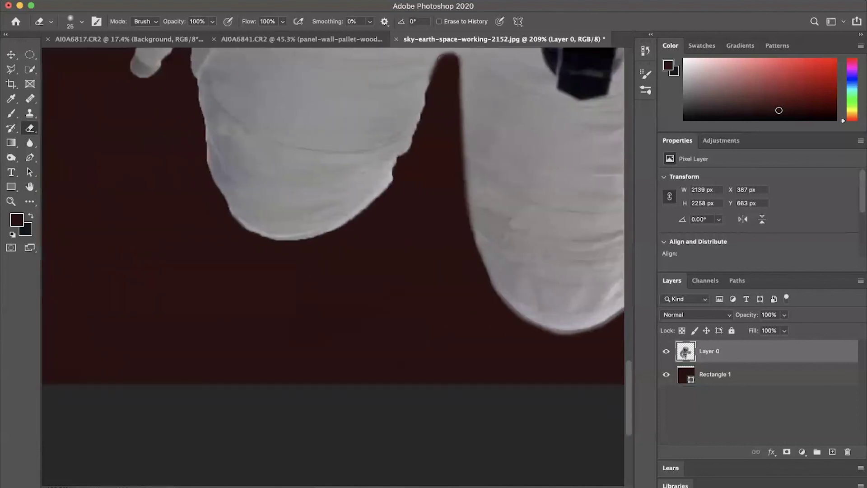
{"action": "mouse_move", "coordinate": [432, 74]}
{"action": "left_mouse_down"}
{"action": "mouse_move", "coordinate": [396, 176]}
{"action": "mouse_move", "coordinate": [437, 80]}
{"action": "mouse_move", "coordinate": [391, 184]}
{"action": "mouse_move", "coordinate": [349, 228]}
{"action": "mouse_move", "coordinate": [381, 197]}
{"action": "mouse_move", "coordinate": [329, 234]}
{"action": "mouse_move", "coordinate": [275, 243]}
{"action": "mouse_move", "coordinate": [247, 234]}
{"action": "mouse_move", "coordinate": [220, 207]}
{"action": "mouse_move", "coordinate": [250, 234]}
{"action": "mouse_move", "coordinate": [285, 245]}
{"action": "mouse_move", "coordinate": [231, 220]}
{"action": "mouse_move", "coordinate": [202, 95]}
{"action": "left_mouse_up"}
{"action": "scroll", "coordinate": [191, 67], "scroll_direction": "up", "scroll_amount": 5}
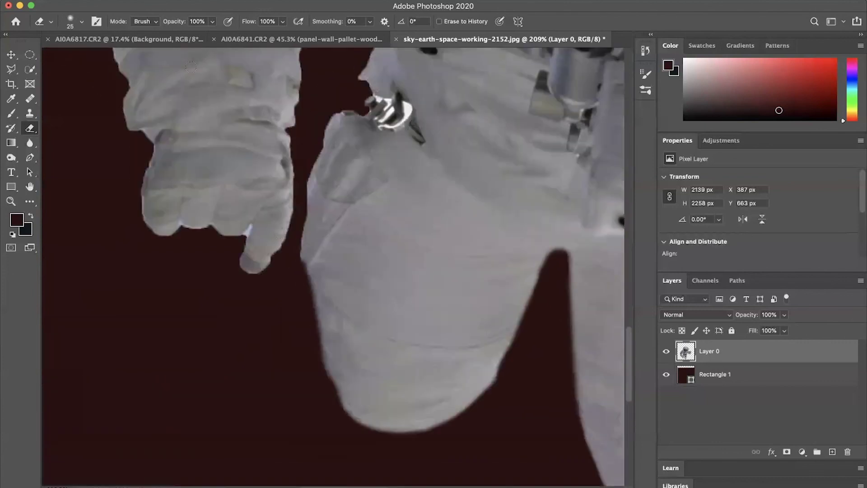
{"action": "mouse_move", "coordinate": [300, 267]}
{"action": "left_mouse_down"}
{"action": "mouse_move", "coordinate": [306, 175]}
{"action": "mouse_move", "coordinate": [322, 122]}
{"action": "mouse_move", "coordinate": [369, 97]}
{"action": "mouse_move", "coordinate": [360, 68]}
{"action": "mouse_move", "coordinate": [357, 100]}
{"action": "mouse_move", "coordinate": [368, 90]}
{"action": "mouse_move", "coordinate": [363, 57]}
{"action": "left_mouse_up"}
Step: Clean the inner edge of the lowered hand and forearm, using a 9 px eraser at the fingers and 20 px along the sleeve
{"action": "mouse_move", "coordinate": [300, 132]}
{"action": "left_mouse_down"}
{"action": "mouse_move", "coordinate": [292, 225]}
{"action": "mouse_move", "coordinate": [271, 264]}
{"action": "mouse_move", "coordinate": [244, 278]}
{"action": "mouse_move", "coordinate": [250, 230]}
{"action": "left_mouse_up"}
{"action": "key", "text": "bracketleft"}
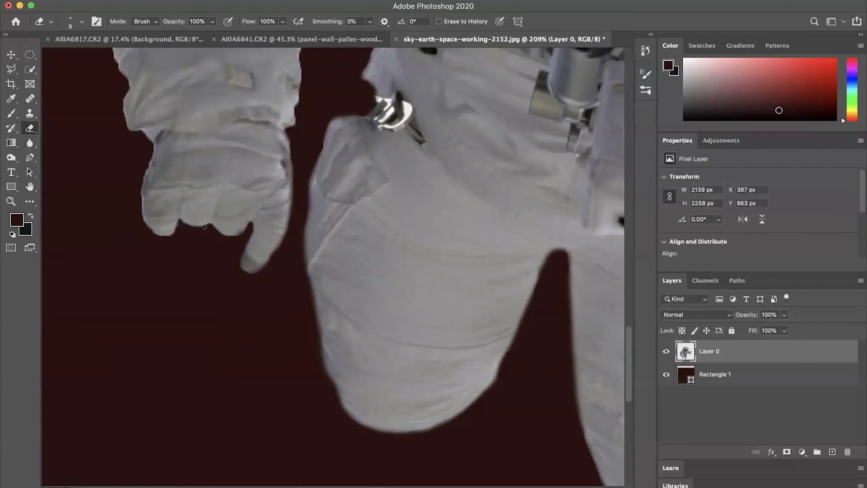
{"action": "key", "text": "bracketright"}
{"action": "key", "text": "bracketright"}
{"action": "key", "text": "bracketright"}
{"action": "scroll", "coordinate": [205, 227], "scroll_direction": "up", "scroll_amount": 5}
{"action": "mouse_move", "coordinate": [244, 322]}
{"action": "left_mouse_down"}
{"action": "mouse_move", "coordinate": [258, 252]}
{"action": "mouse_move", "coordinate": [245, 159]}
{"action": "mouse_move", "coordinate": [256, 208]}
{"action": "mouse_move", "coordinate": [243, 167]}
{"action": "mouse_move", "coordinate": [245, 109]}
{"action": "left_mouse_up"}
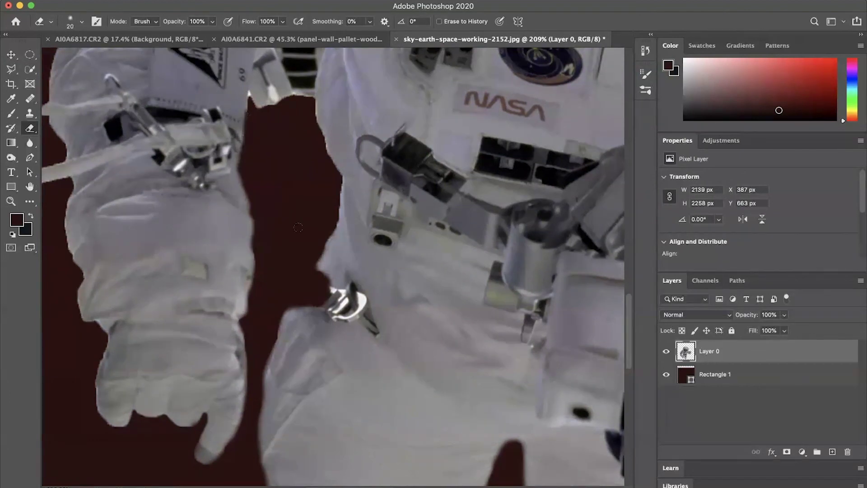
Step: Erase the bump above the hip clip and the fringe along the torso in the gap beside the lowered arm
{"action": "mouse_move", "coordinate": [325, 286]}
{"action": "left_mouse_down"}
{"action": "mouse_move", "coordinate": [339, 180]}
{"action": "mouse_move", "coordinate": [331, 260]}
{"action": "mouse_move", "coordinate": [329, 229]}
{"action": "left_mouse_up"}
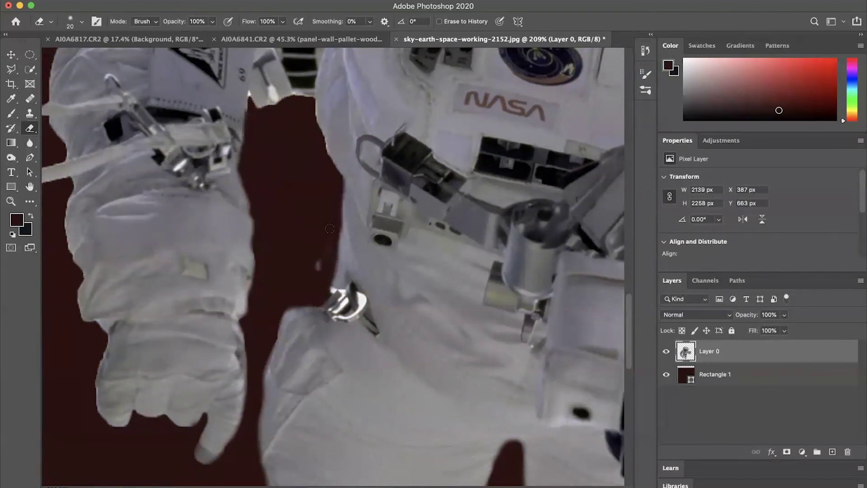
{"action": "scroll", "coordinate": [315, 266], "scroll_direction": "down", "scroll_amount": 5}
{"action": "scroll", "coordinate": [311, 248], "scroll_direction": "up", "scroll_amount": 1}
{"action": "mouse_move", "coordinate": [311, 197]}
{"action": "left_mouse_down"}
{"action": "mouse_move", "coordinate": [265, 220]}
{"action": "mouse_move", "coordinate": [288, 186]}
{"action": "mouse_move", "coordinate": [264, 208]}
{"action": "mouse_move", "coordinate": [316, 206]}
{"action": "mouse_move", "coordinate": [290, 118]}
{"action": "mouse_move", "coordinate": [276, 106]}
{"action": "mouse_move", "coordinate": [231, 125]}
{"action": "mouse_move", "coordinate": [222, 111]}
{"action": "mouse_move", "coordinate": [274, 111]}
{"action": "left_mouse_up"}
Step: Erase the fringe along the outer edge of the lowered hand and forearm, including the straps sticking out past the sleeve
{"action": "scroll", "coordinate": [264, 208], "scroll_direction": "up", "scroll_amount": 4}
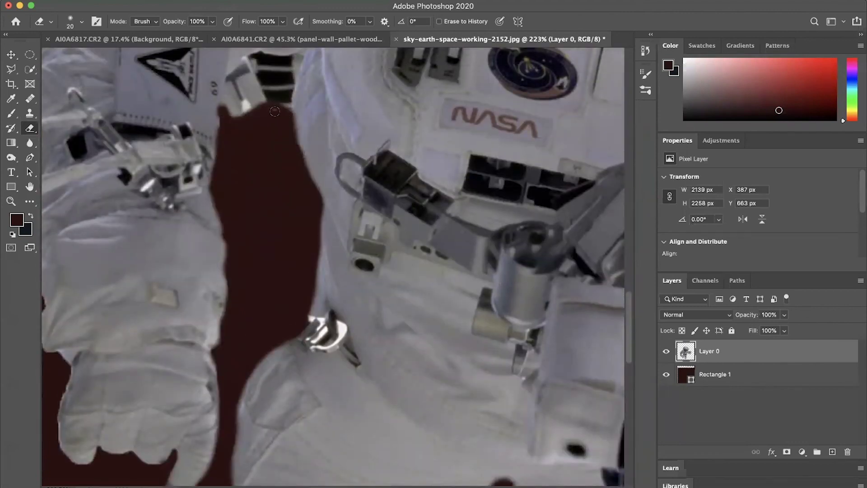
{"action": "scroll", "coordinate": [221, 114], "scroll_direction": "left", "scroll_amount": 10}
{"action": "scroll", "coordinate": [222, 114], "scroll_direction": "down", "scroll_amount": 2}
{"action": "mouse_move", "coordinate": [283, 425]}
{"action": "left_mouse_down"}
{"action": "mouse_move", "coordinate": [269, 393]}
{"action": "mouse_move", "coordinate": [268, 313]}
{"action": "mouse_move", "coordinate": [247, 282]}
{"action": "mouse_move", "coordinate": [237, 155]}
{"action": "mouse_move", "coordinate": [222, 136]}
{"action": "mouse_move", "coordinate": [219, 146]}
{"action": "mouse_move", "coordinate": [175, 153]}
{"action": "mouse_move", "coordinate": [177, 129]}
{"action": "left_mouse_up"}
Step: Erase the fringe along the outer edge of the lowered arm from the elbow up over the shoulder patch to the backpack
{"action": "scroll", "coordinate": [212, 248], "scroll_direction": "up", "scroll_amount": 5}
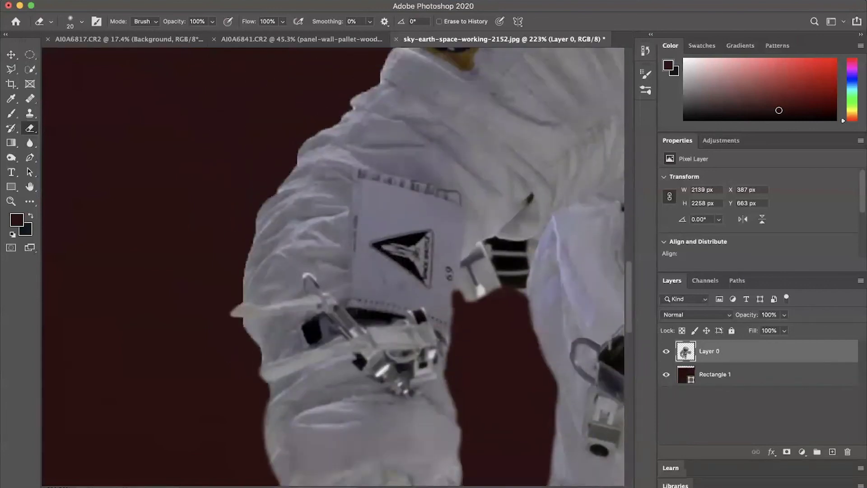
{"action": "mouse_move", "coordinate": [241, 321]}
{"action": "left_mouse_down"}
{"action": "mouse_move", "coordinate": [261, 203]}
{"action": "mouse_move", "coordinate": [305, 138]}
{"action": "mouse_move", "coordinate": [338, 119]}
{"action": "left_mouse_up"}
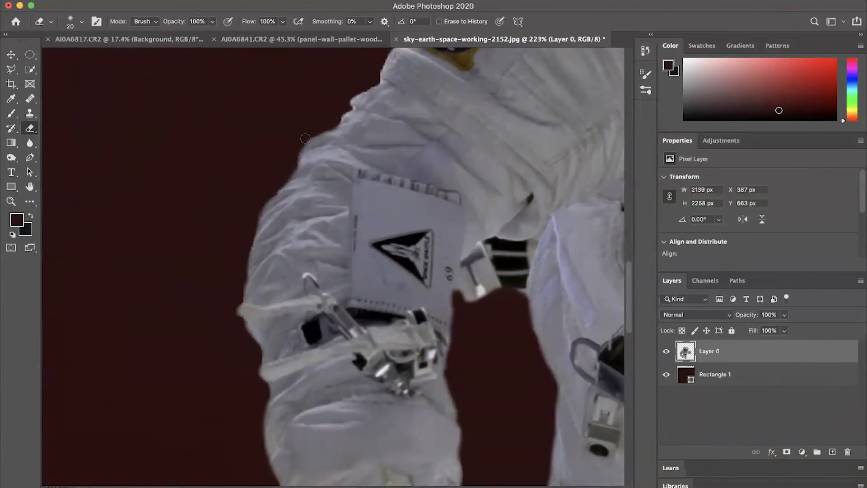
{"action": "scroll", "coordinate": [266, 350], "scroll_direction": "up", "scroll_amount": 5}
{"action": "mouse_move", "coordinate": [264, 338]}
{"action": "left_mouse_down"}
{"action": "mouse_move", "coordinate": [298, 307]}
{"action": "mouse_move", "coordinate": [319, 268]}
{"action": "mouse_move", "coordinate": [401, 193]}
{"action": "mouse_move", "coordinate": [446, 161]}
{"action": "mouse_move", "coordinate": [478, 154]}
{"action": "mouse_move", "coordinate": [488, 62]}
{"action": "left_mouse_up"}
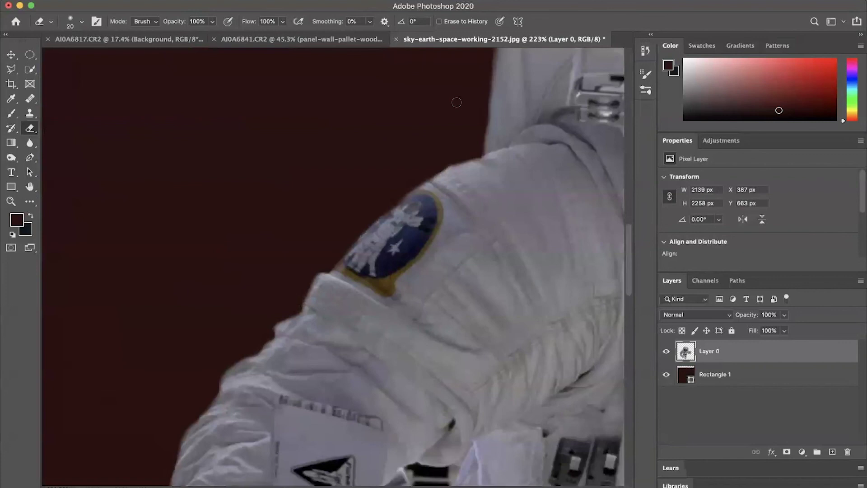
Step: Check the whole cutout with the dark red backdrop hidden and shown, and delete the Rectangle 1 layer
{"action": "scroll", "coordinate": [452, 106], "scroll_direction": "down", "scroll_amount": 10}
{"action": "scroll", "coordinate": [451, 105], "scroll_direction": "right", "scroll_amount": 5}
{"action": "scroll", "coordinate": [451, 105], "scroll_direction": "down", "scroll_amount": 5}
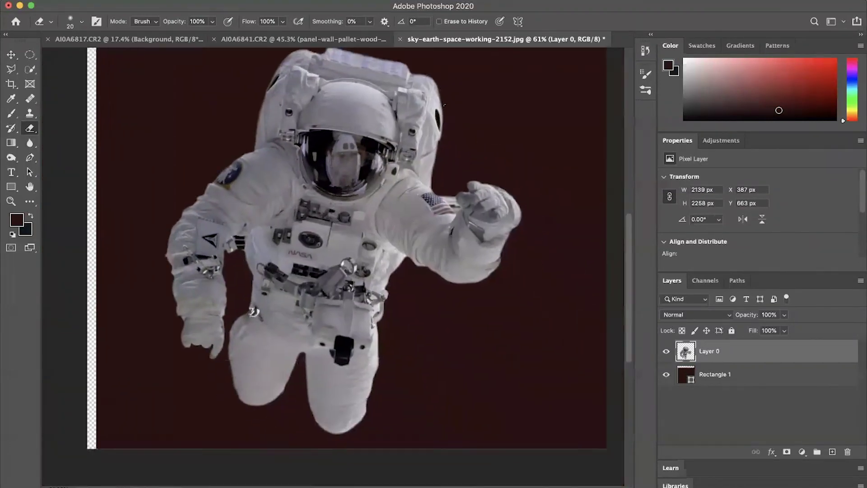
{"action": "scroll", "coordinate": [445, 106], "scroll_direction": "up", "scroll_amount": 4}
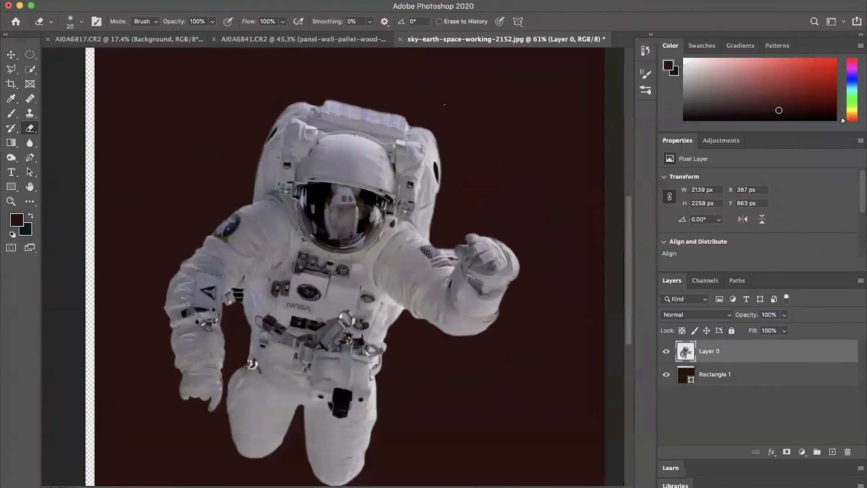
{"action": "left_click", "coordinate": [721, 374]}
{"action": "left_click", "coordinate": [666, 377]}
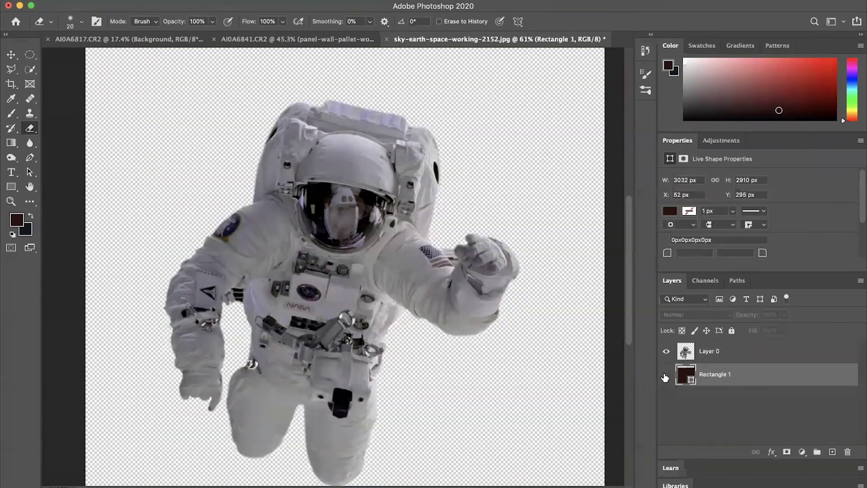
{"action": "left_click", "coordinate": [666, 377]}
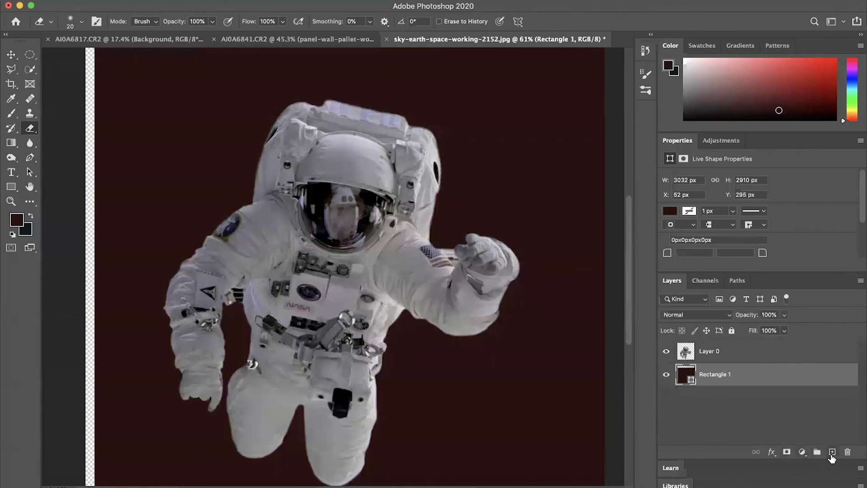
{"action": "left_click", "coordinate": [847, 451]}
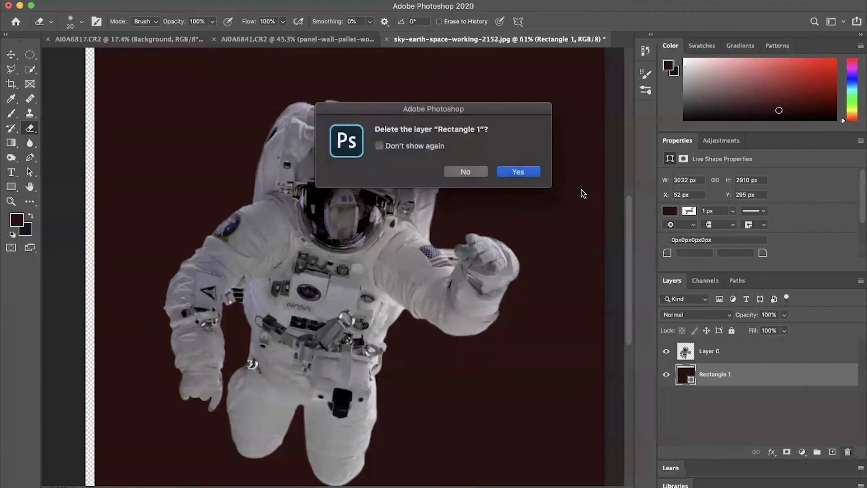
{"action": "left_click", "coordinate": [518, 172]}
Step: Tighten a 1:1 square crop frame closely around the astronaut
{"action": "scroll", "coordinate": [298, 113], "scroll_direction": "down", "scroll_amount": 3}
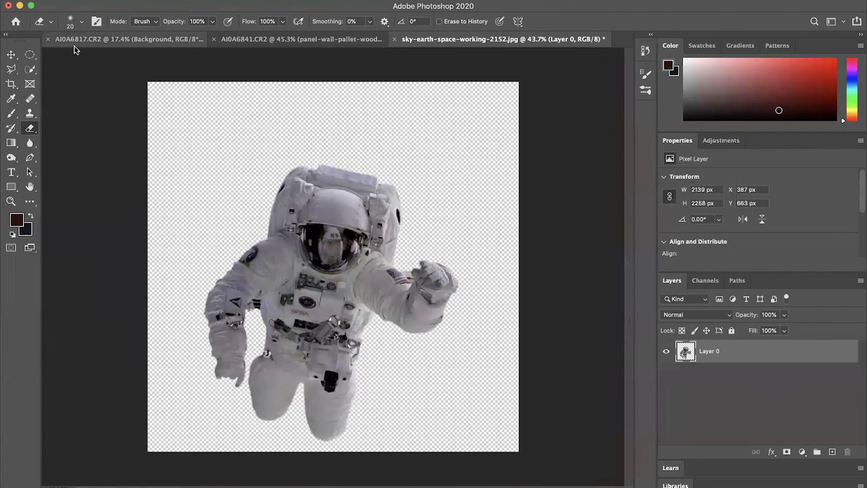
{"action": "left_click", "coordinate": [10, 84]}
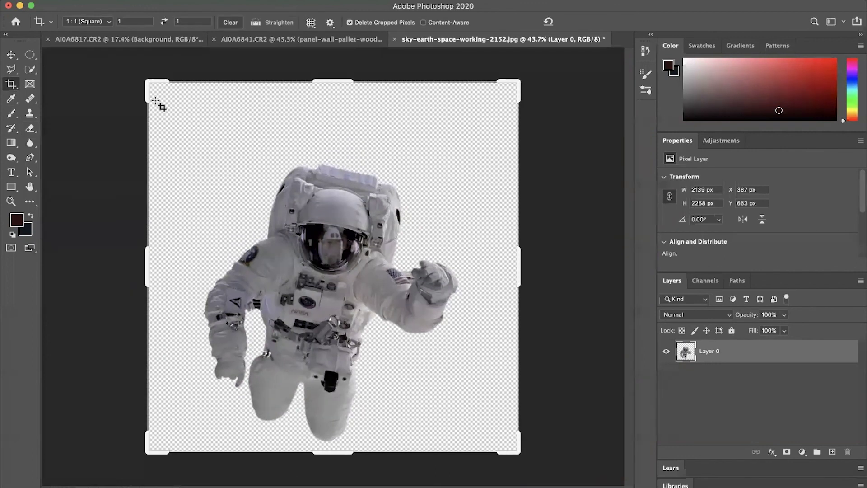
{"action": "left_click_drag", "start_coordinate": [339, 80], "coordinate": [343, 120]}
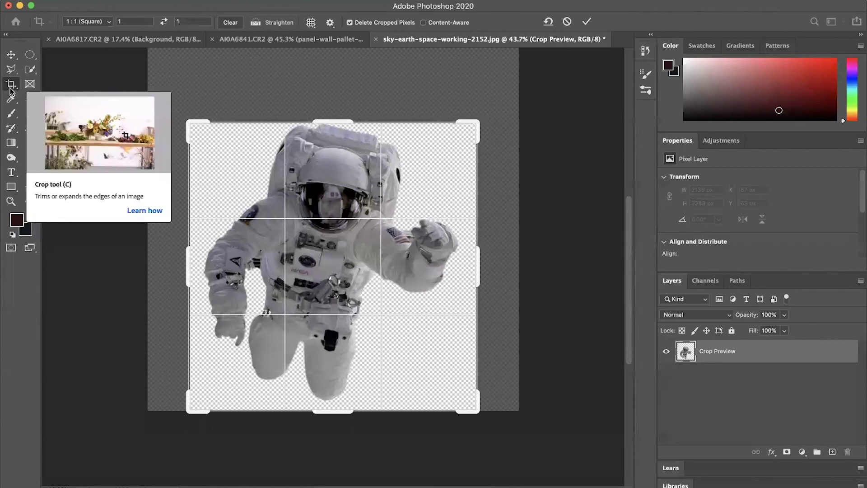
{"action": "left_click_drag", "start_coordinate": [189, 271], "coordinate": [206, 271]}
{"action": "left_click_drag", "start_coordinate": [332, 399], "coordinate": [343, 357]}
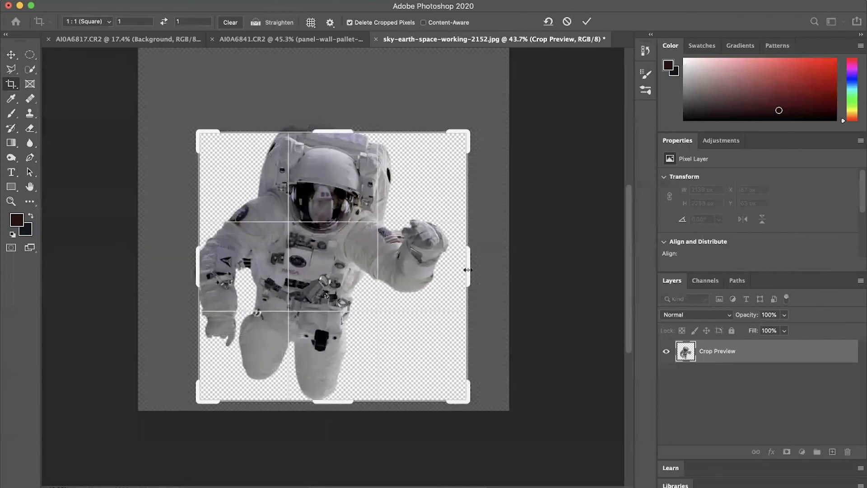
{"action": "left_click_drag", "start_coordinate": [468, 269], "coordinate": [456, 271]}
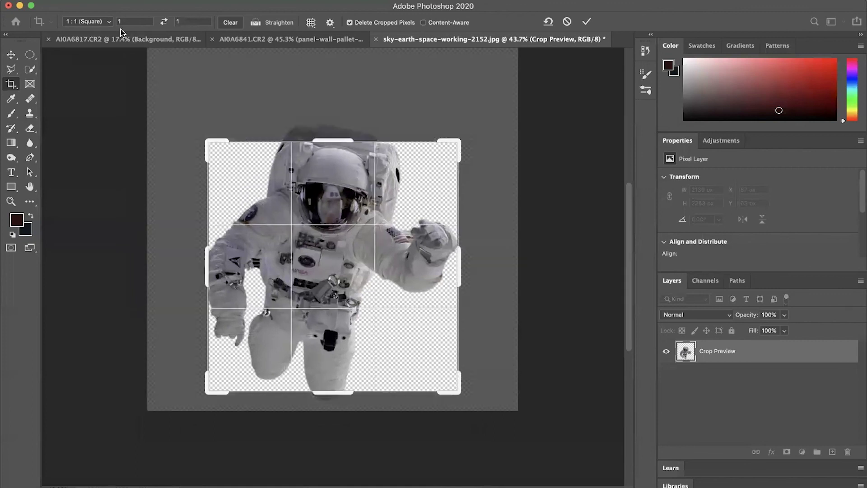
Step: Switch the crop setting to W x H x Resolution and extend the frame to include the whole backpack, boots and lowered arm
{"action": "left_click", "coordinate": [105, 21]}
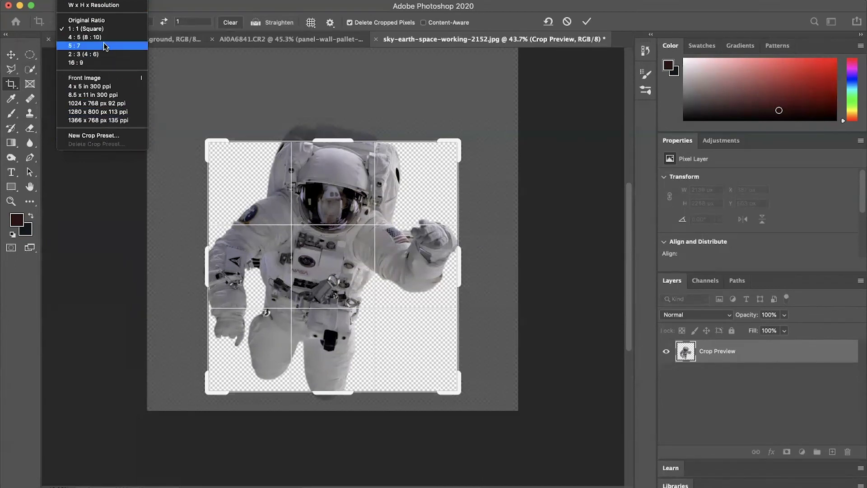
{"action": "left_click", "coordinate": [90, 5]}
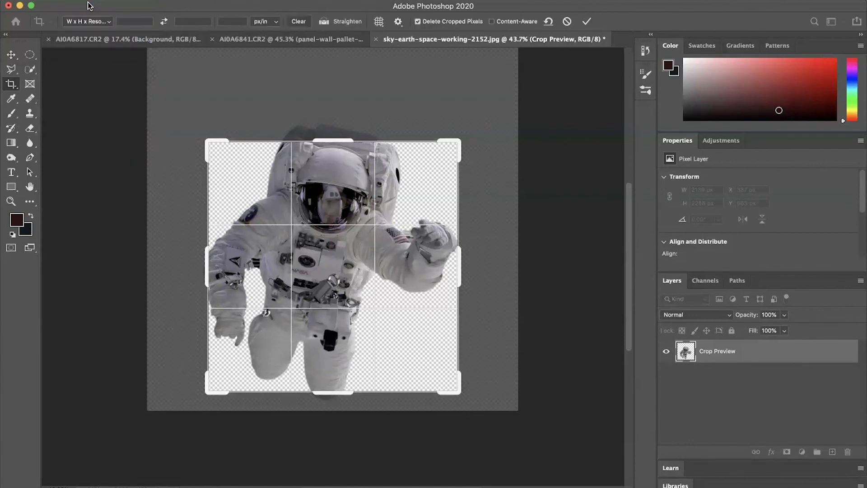
{"action": "left_click", "coordinate": [106, 22]}
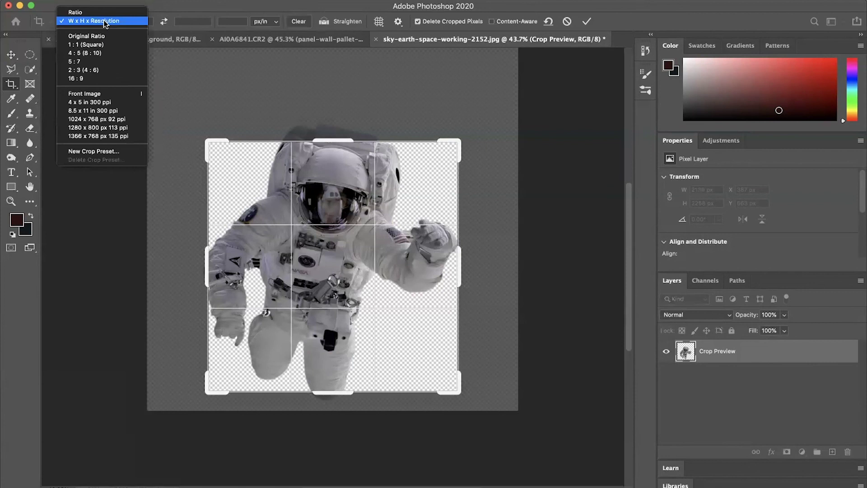
{"action": "left_click", "coordinate": [188, 26]}
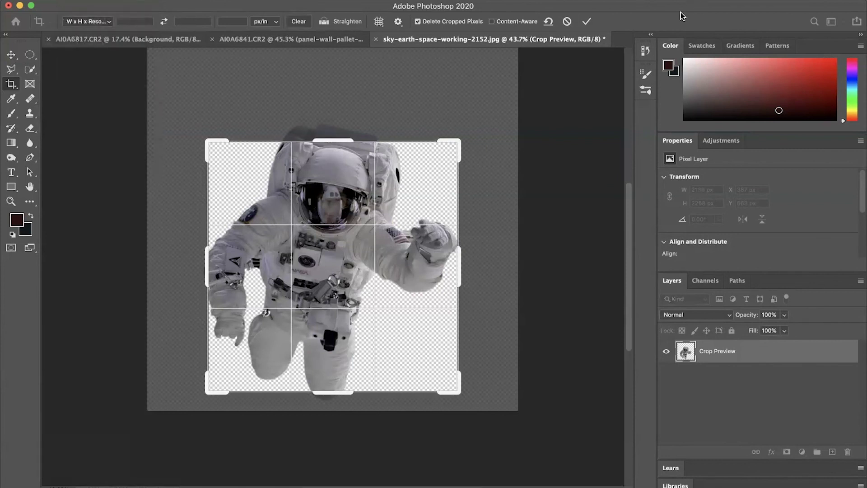
{"action": "mouse_move", "coordinate": [459, 270]}
{"action": "left_mouse_down"}
{"action": "mouse_move", "coordinate": [473, 269]}
{"action": "mouse_move", "coordinate": [461, 271]}
{"action": "left_mouse_up"}
{"action": "left_click_drag", "start_coordinate": [346, 146], "coordinate": [345, 124]}
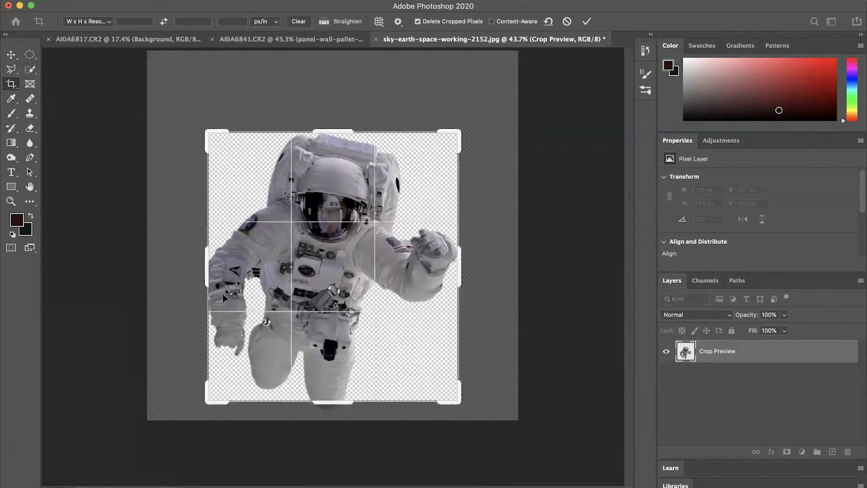
{"action": "mouse_move", "coordinate": [208, 267]}
{"action": "left_mouse_down"}
{"action": "mouse_move", "coordinate": [175, 272]}
{"action": "mouse_move", "coordinate": [204, 282]}
{"action": "left_mouse_up"}
{"action": "mouse_move", "coordinate": [335, 403]}
{"action": "left_mouse_down"}
{"action": "mouse_move", "coordinate": [316, 418]}
{"action": "mouse_move", "coordinate": [333, 404]}
{"action": "left_mouse_up"}
{"action": "mouse_move", "coordinate": [205, 267]}
{"action": "left_mouse_down"}
{"action": "mouse_move", "coordinate": [177, 267]}
{"action": "mouse_move", "coordinate": [200, 270]}
{"action": "left_mouse_up"}
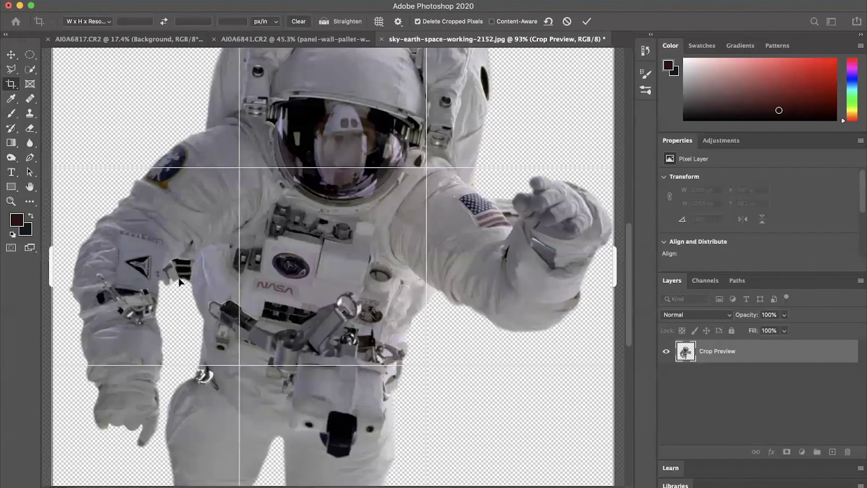
Step: Apply the crop and enlarge the Eraser brush to a size of 100
{"action": "left_click", "coordinate": [31, 131]}
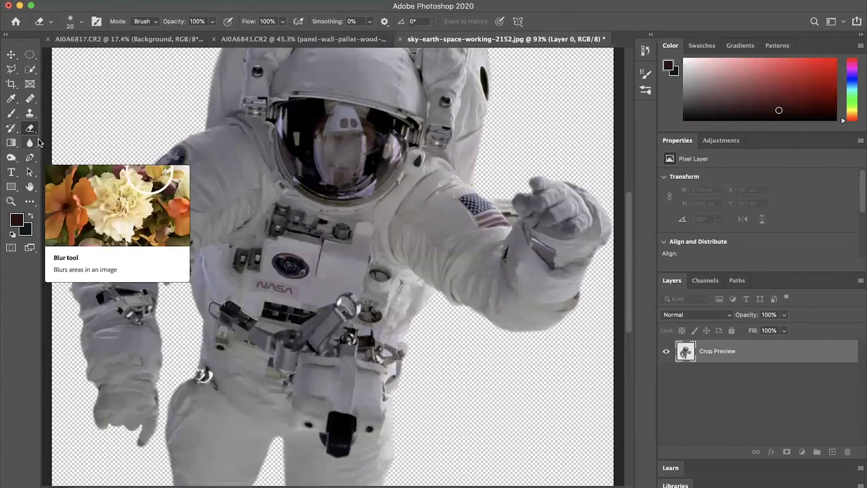
{"action": "scroll", "coordinate": [172, 153], "scroll_direction": "left", "scroll_amount": 10}
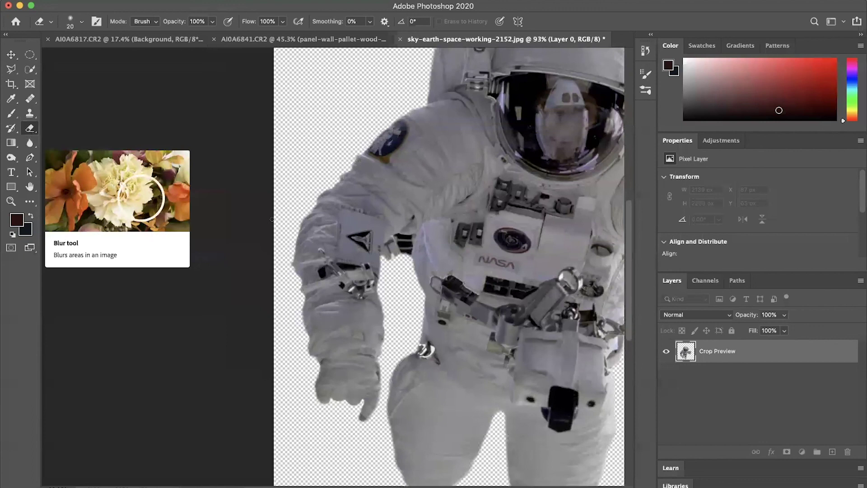
{"action": "key", "text": "bracketright"}
{"action": "key", "text": "bracketright"}
{"action": "key", "text": "bracketright"}
{"action": "key", "text": "bracketright"}
{"action": "key", "text": "bracketright"}
{"action": "key", "text": "bracketright"}
{"action": "scroll", "coordinate": [271, 220], "scroll_direction": "down", "scroll_amount": 5}
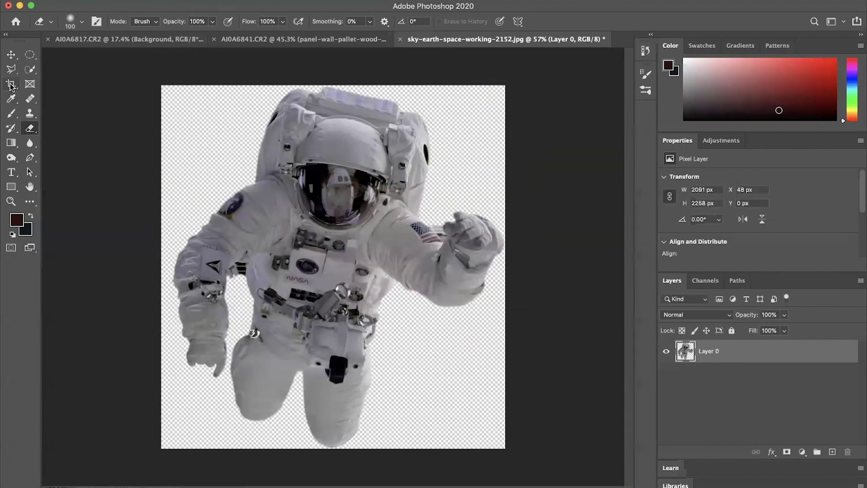
Step: Crop away the empty strip beside the astronaut's lowered arm and apply the tighter crop
{"action": "key", "text": "c"}
{"action": "left_click_drag", "start_coordinate": [161, 263], "coordinate": [165, 271]}
{"action": "scroll", "coordinate": [164, 262], "scroll_direction": "up", "scroll_amount": 5}
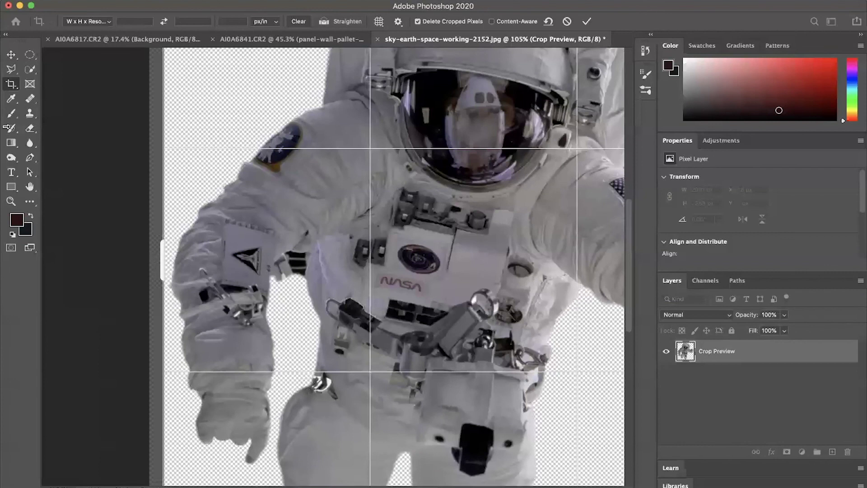
{"action": "key", "text": "Return"}
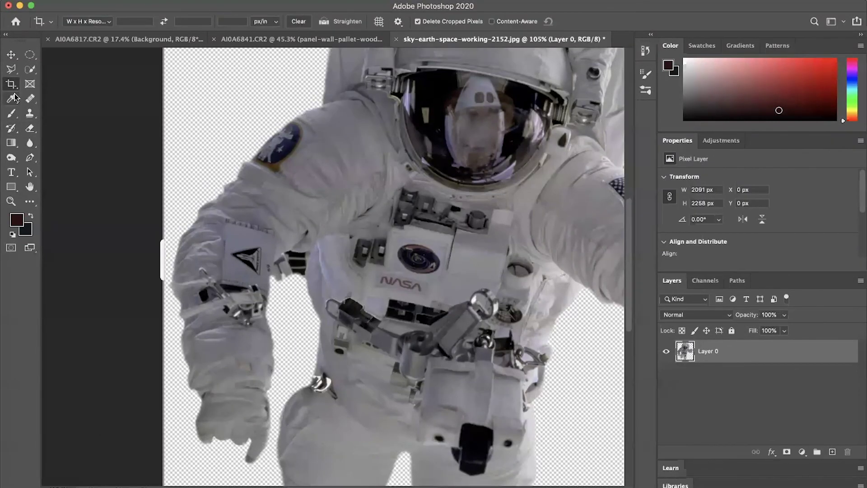
{"action": "left_click_drag", "start_coordinate": [161, 264], "coordinate": [161, 264]}
{"action": "key", "text": "super+0"}
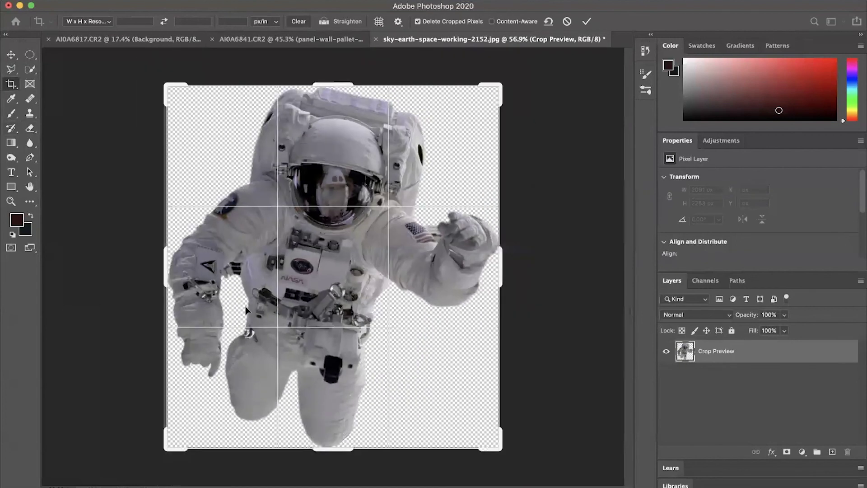
{"action": "left_click", "coordinate": [586, 21]}
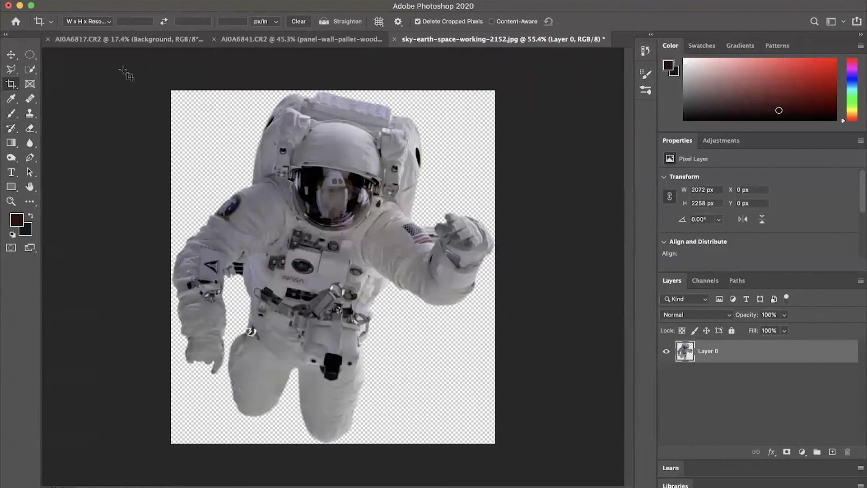
Step: Quick-export the cutout as a PNG named Astronaut to the Desktop
{"action": "left_click", "coordinate": [87, 0]}
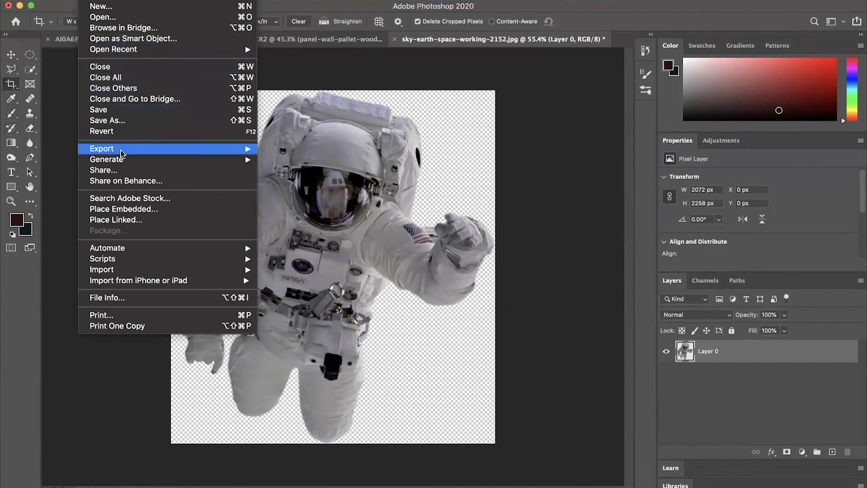
{"action": "mouse_move", "coordinate": [220, 146]}
{"action": "left_click", "coordinate": [286, 151]}
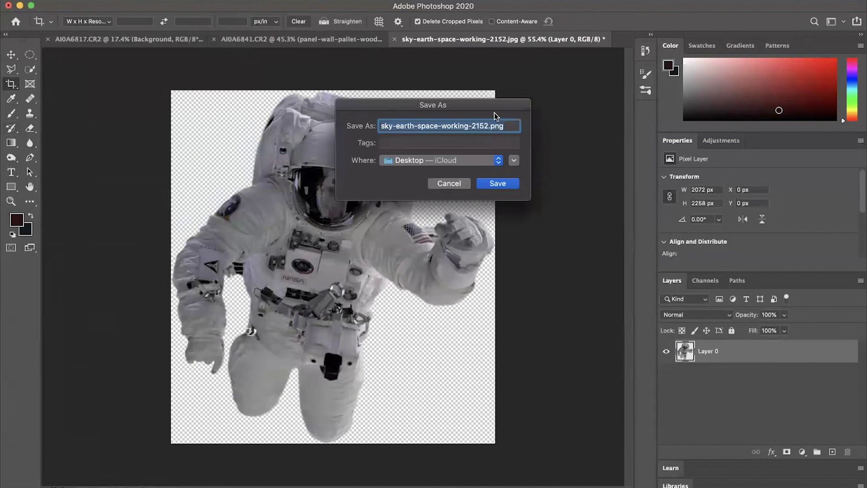
{"action": "type", "text": "Astronaut"}
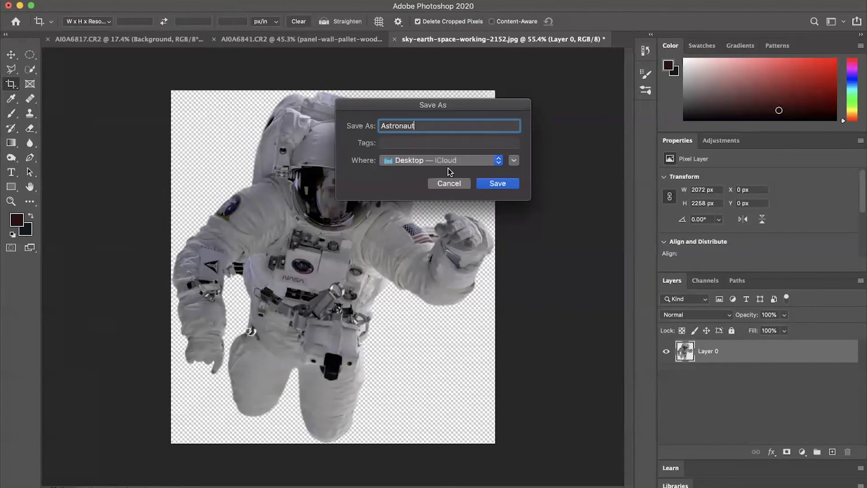
{"action": "left_click", "coordinate": [496, 184]}
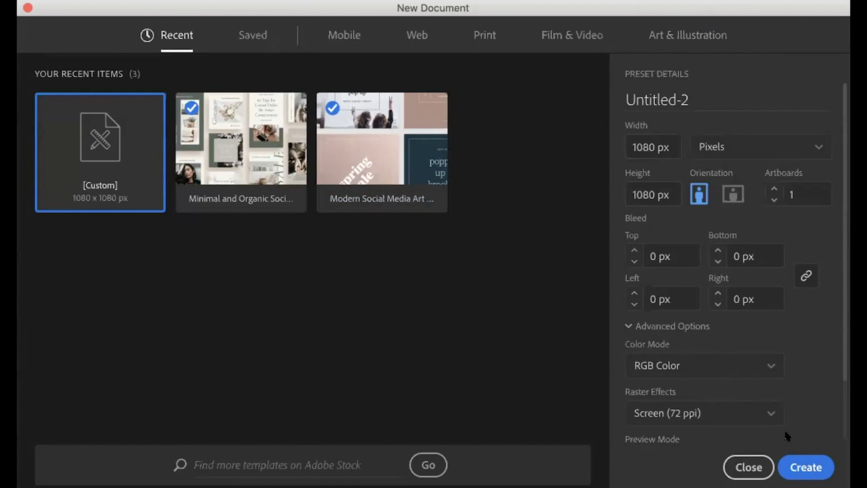
Step: Create a new 1080 x 1080 px RGB document at 72 ppi in Adobe Illustrator
{"action": "left_click", "coordinate": [794, 470]}
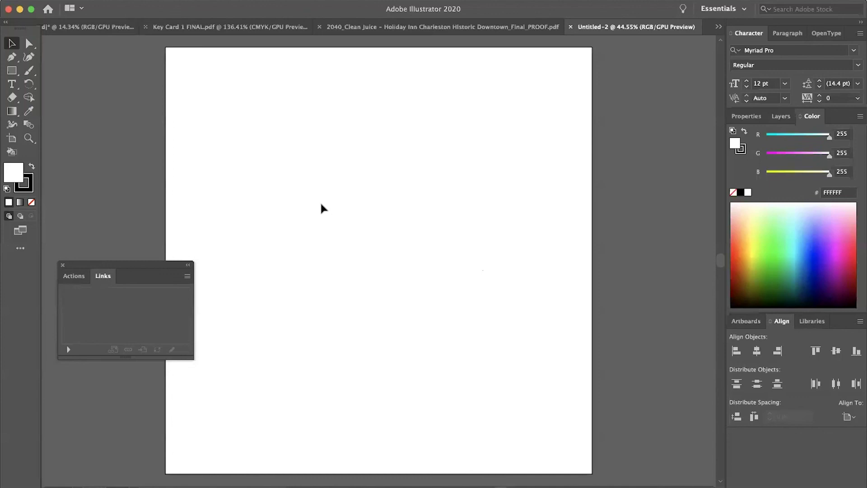
{"action": "scroll", "coordinate": [321, 203], "scroll_direction": "left", "scroll_amount": 1}
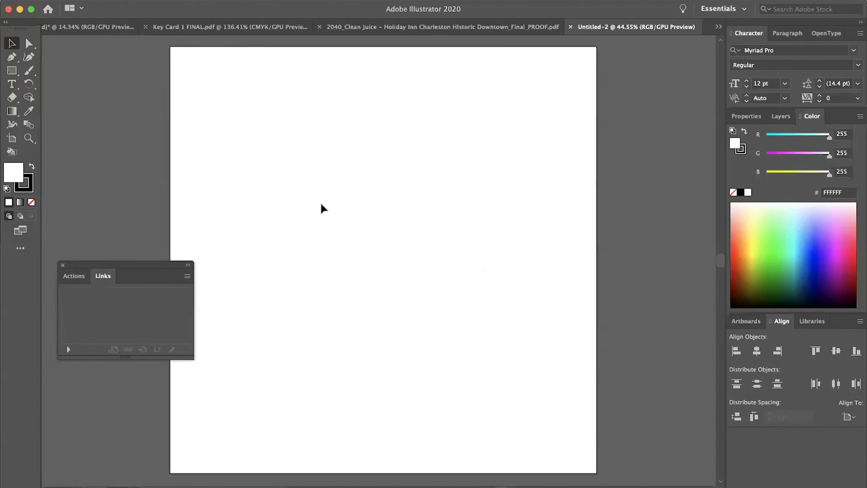
{"action": "scroll", "coordinate": [320, 204], "scroll_direction": "left", "scroll_amount": 2}
{"action": "scroll", "coordinate": [320, 204], "scroll_direction": "down", "scroll_amount": 1}
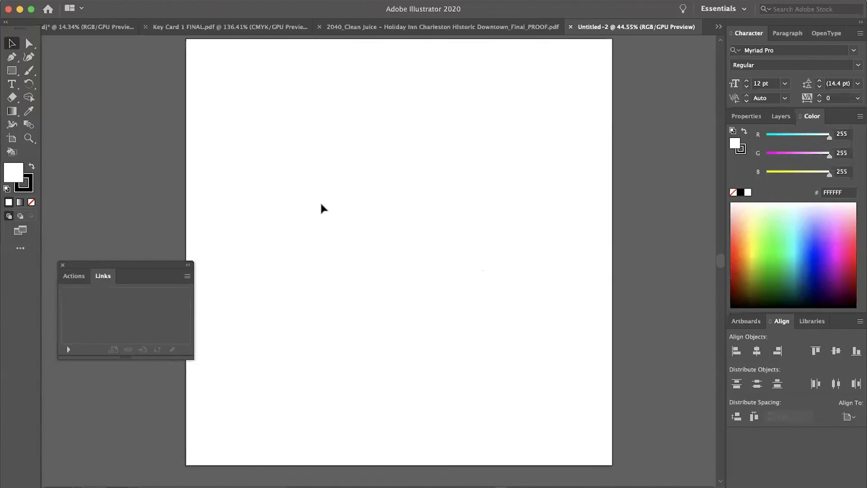
Step: Place the starry-sky-998641.jpg image over the artboard
{"action": "scroll", "coordinate": [320, 204], "scroll_direction": "right", "scroll_amount": 1}
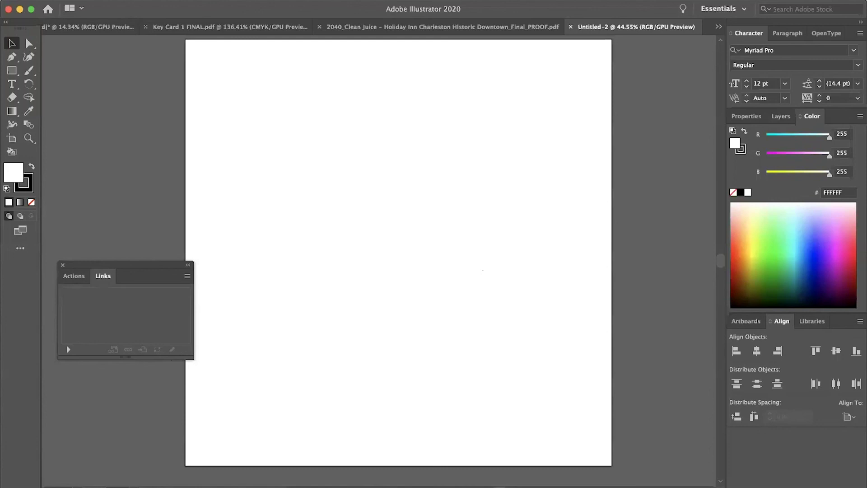
{"action": "left_click", "coordinate": [348, 290]}
{"action": "scroll", "coordinate": [348, 291], "scroll_direction": "down", "scroll_amount": 5}
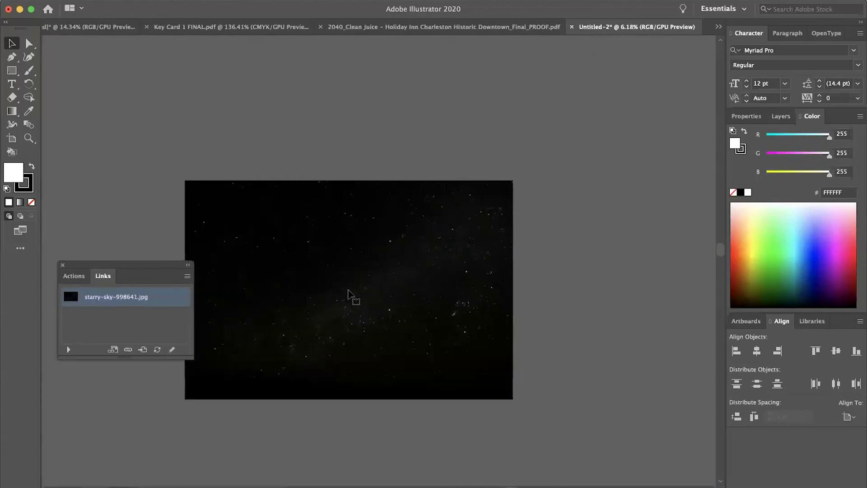
Step: Draw a white 1080 x 1080 px rectangle over the starry sky and center it on the artboard both ways
{"action": "left_click", "coordinate": [13, 71]}
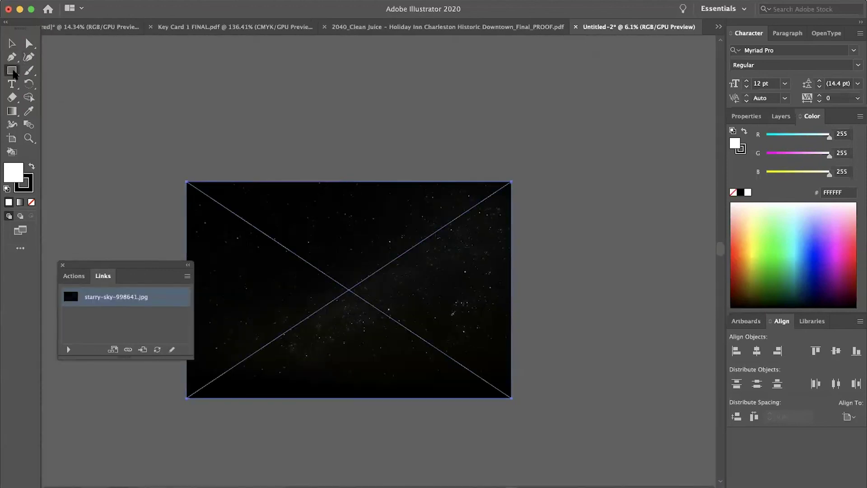
{"action": "left_click", "coordinate": [339, 246]}
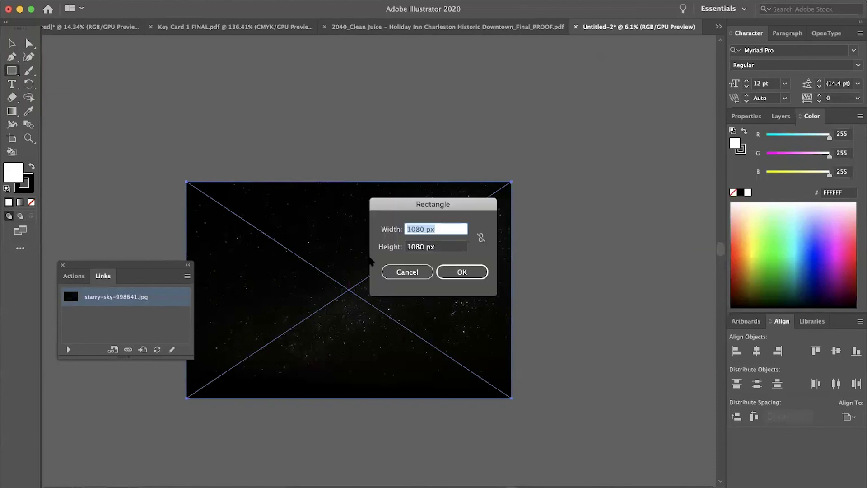
{"action": "left_click", "coordinate": [462, 273]}
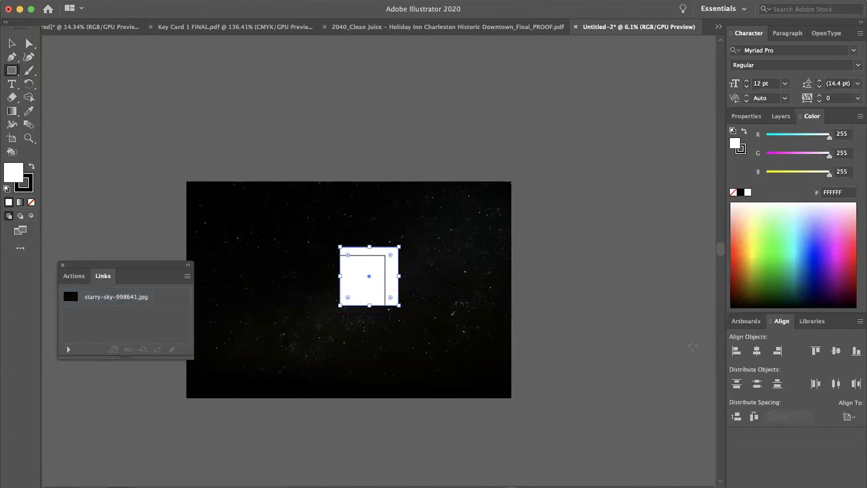
{"action": "left_click", "coordinate": [835, 351]}
{"action": "left_click", "coordinate": [757, 353]}
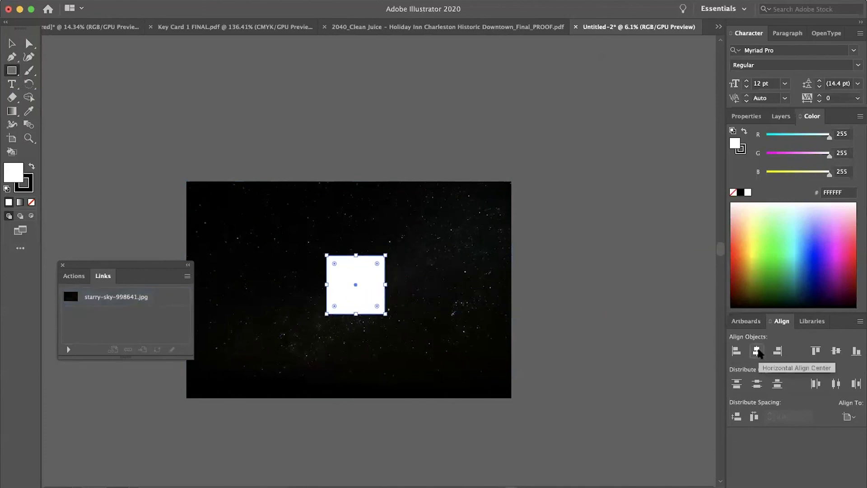
Step: Scale the starry-sky image down proportionally to just taller than the white square and center it horizontally on the artboard
{"action": "scroll", "coordinate": [398, 358], "scroll_direction": "up", "scroll_amount": 5}
{"action": "key", "text": "v"}
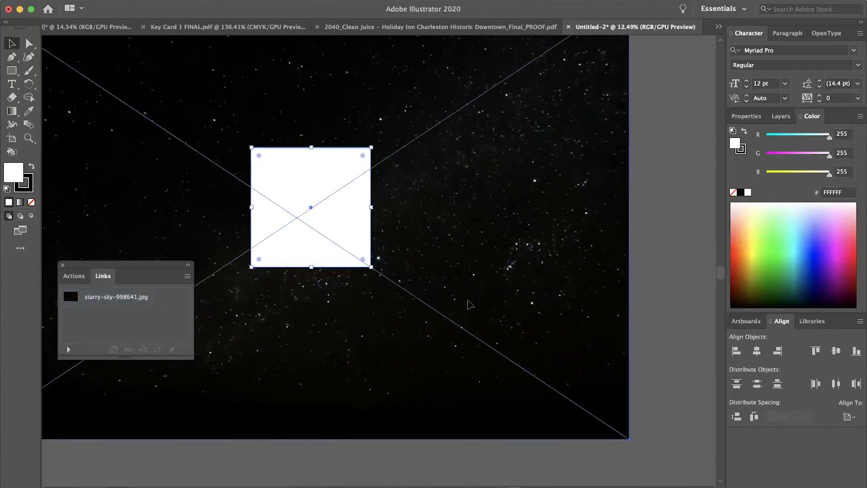
{"action": "left_click", "coordinate": [470, 305]}
{"action": "left_click_drag", "start_coordinate": [629, 216], "coordinate": [410, 218]}
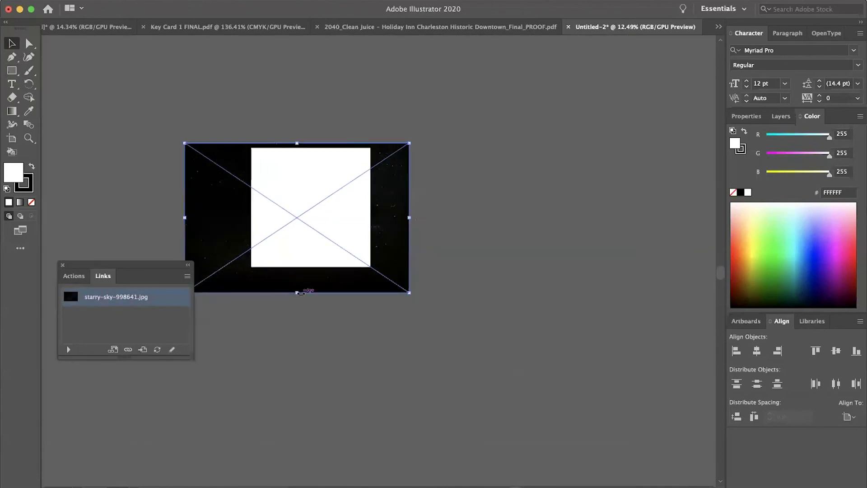
{"action": "left_click_drag", "start_coordinate": [297, 292], "coordinate": [300, 268]}
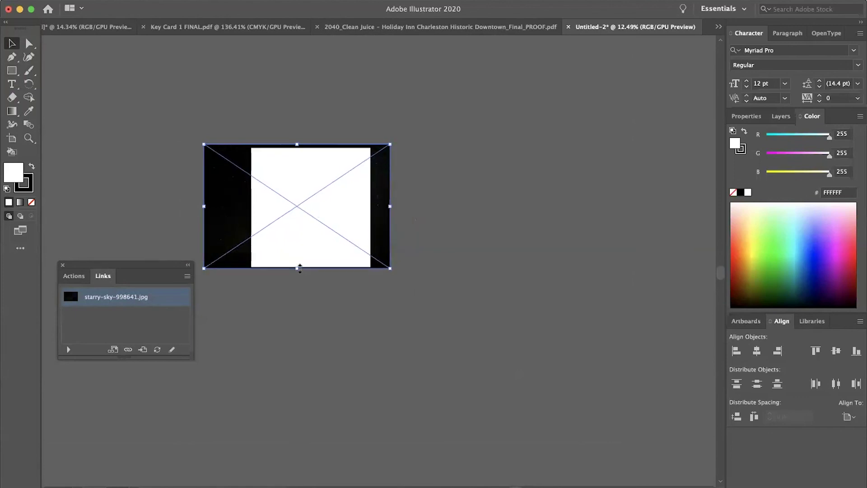
{"action": "key", "text": "shift+Down"}
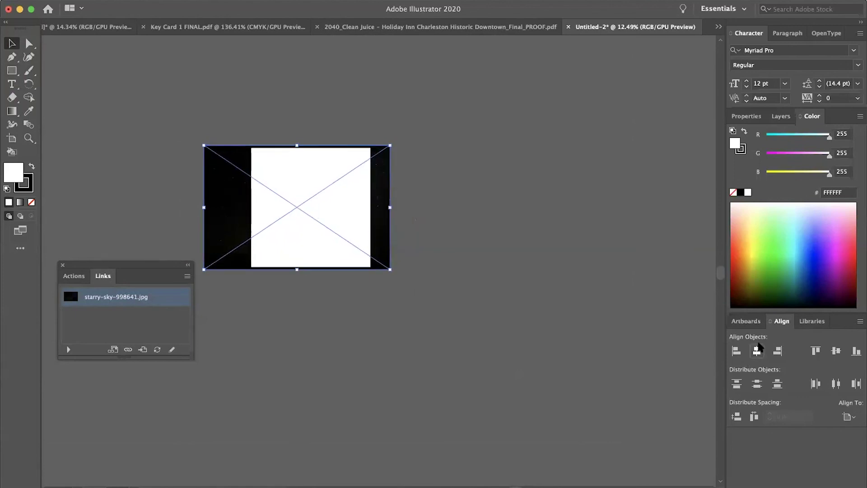
{"action": "left_click", "coordinate": [756, 350]}
Step: Close the floating Links panel
{"action": "scroll", "coordinate": [299, 262], "scroll_direction": "up", "scroll_amount": 2}
{"action": "scroll", "coordinate": [298, 261], "scroll_direction": "up", "scroll_amount": 4}
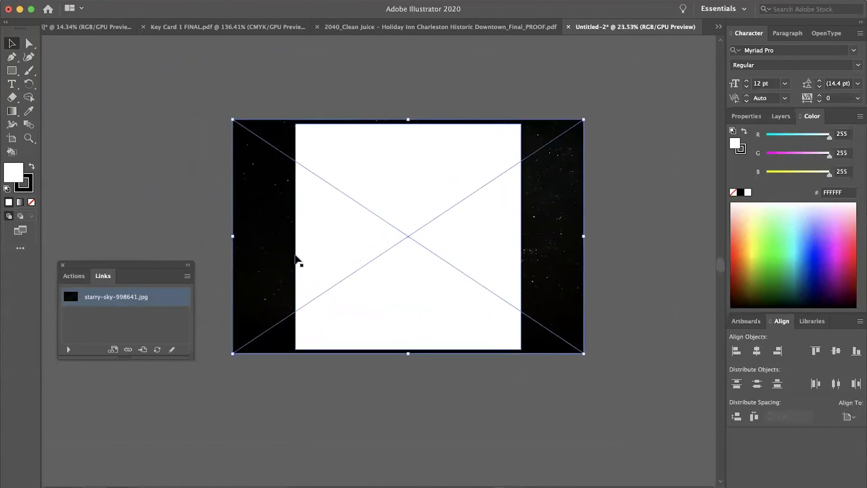
{"action": "scroll", "coordinate": [296, 257], "scroll_direction": "right", "scroll_amount": 2}
{"action": "scroll", "coordinate": [295, 257], "scroll_direction": "down", "scroll_amount": 1}
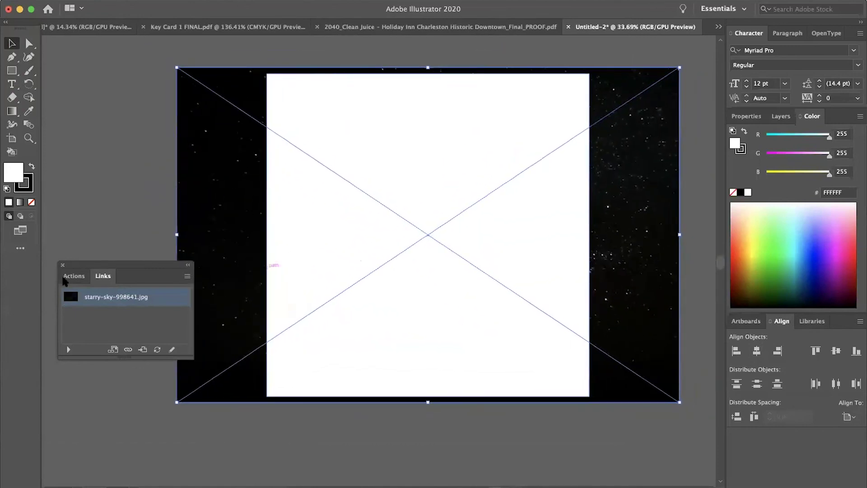
{"action": "left_click", "coordinate": [62, 265]}
Step: Select the starry-sky image together with the white square and make a clipping mask from them
{"action": "scroll", "coordinate": [115, 262], "scroll_direction": "up", "scroll_amount": 2}
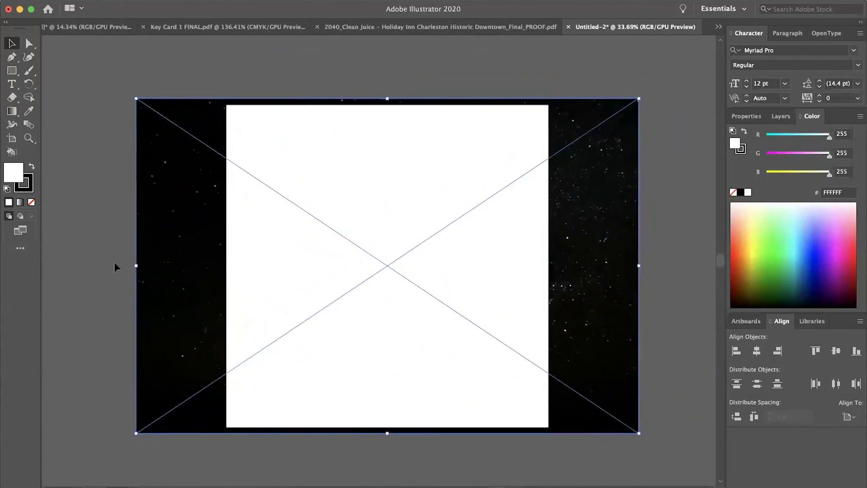
{"action": "scroll", "coordinate": [115, 262], "scroll_direction": "right", "scroll_amount": 2}
{"action": "scroll", "coordinate": [115, 262], "scroll_direction": "down", "scroll_amount": 1}
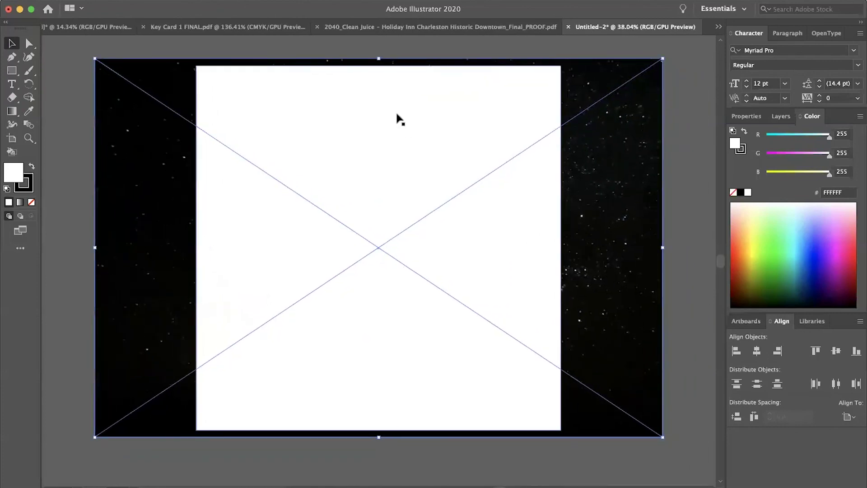
{"action": "left_click", "coordinate": [365, 51]}
{"action": "left_click_drag", "start_coordinate": [368, 51], "coordinate": [379, 235]}
{"action": "right_click", "coordinate": [379, 235]}
{"action": "left_click", "coordinate": [416, 336]}
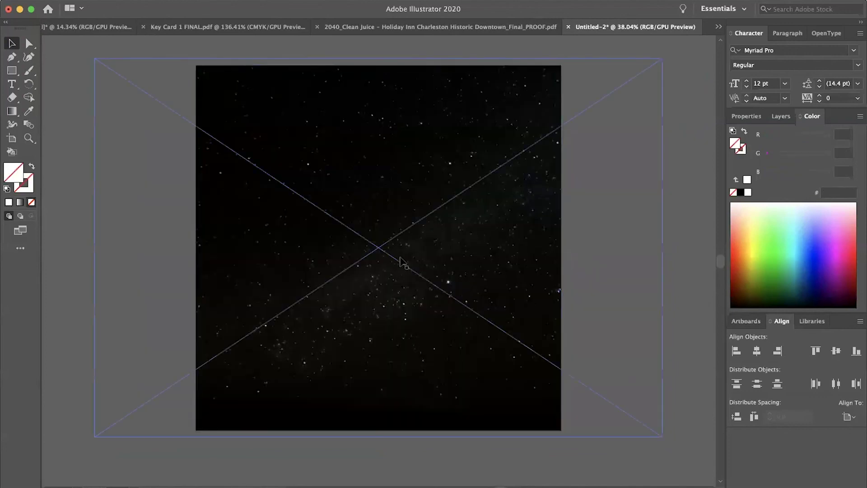
Step: Place Astronaut.png as a linked image in the starry-sky document
{"action": "left_click", "coordinate": [84, 0]}
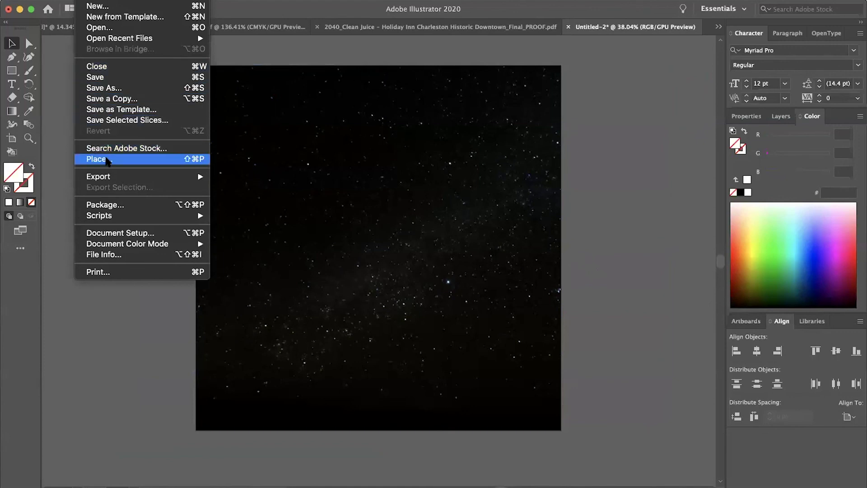
{"action": "left_click", "coordinate": [107, 160]}
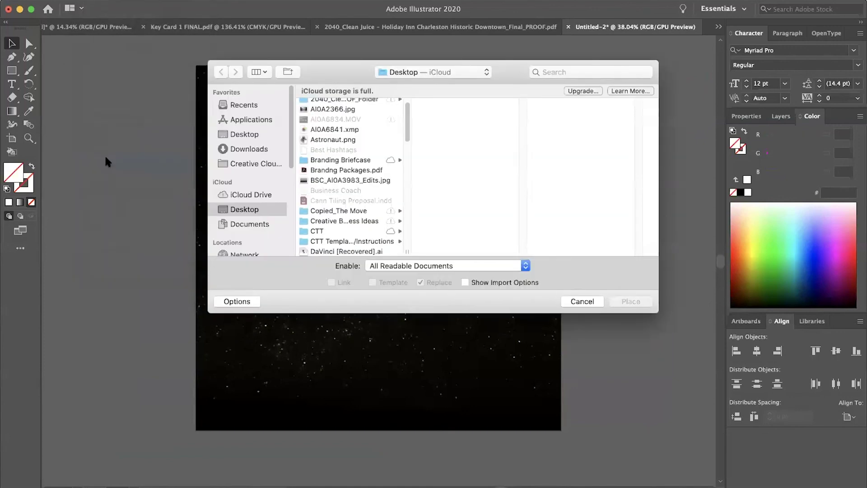
{"action": "left_click", "coordinate": [321, 137]}
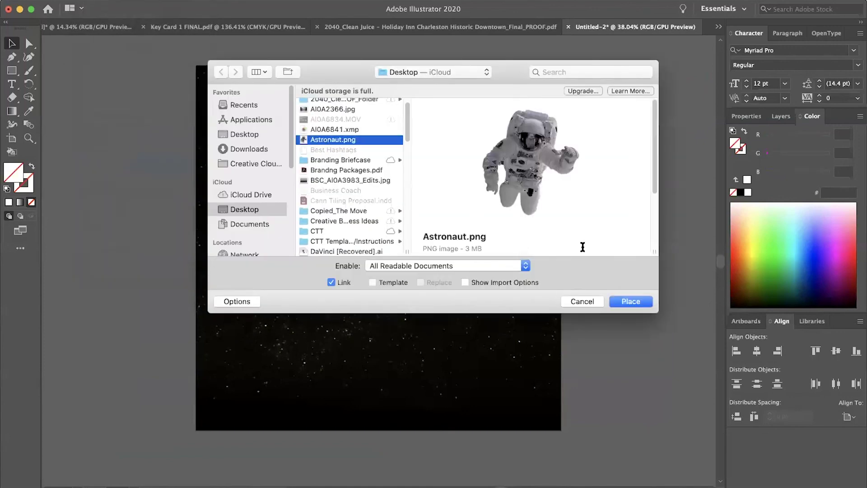
{"action": "left_click", "coordinate": [624, 299]}
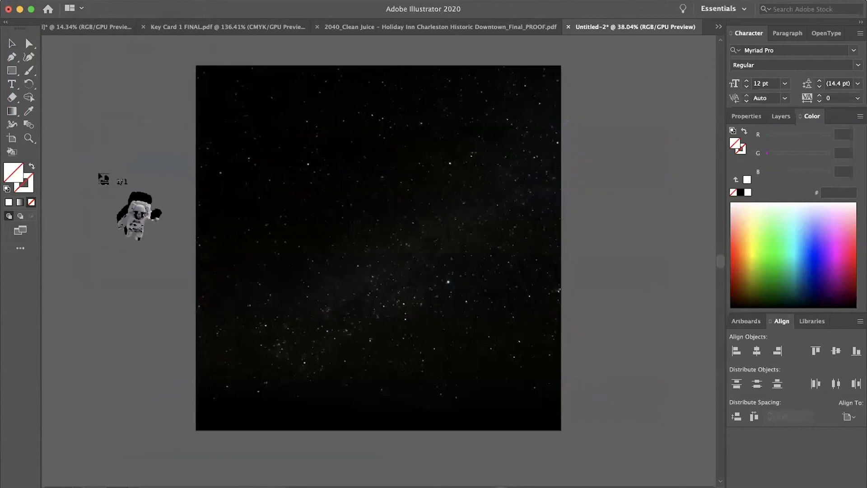
{"action": "left_click", "coordinate": [98, 173]}
Step: Scale the astronaut down proportionally and position it over the lower-left part of the starry square, slightly overlapping the square's edges
{"action": "left_click_drag", "start_coordinate": [473, 333], "coordinate": [219, 191]}
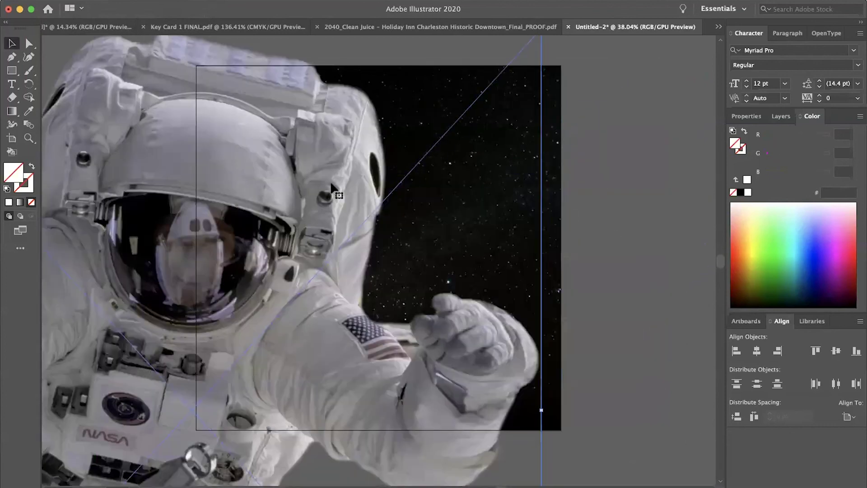
{"action": "left_click_drag", "start_coordinate": [541, 410], "coordinate": [323, 368]}
{"action": "left_click_drag", "start_coordinate": [238, 369], "coordinate": [357, 266]}
{"action": "left_click", "coordinate": [614, 167]}
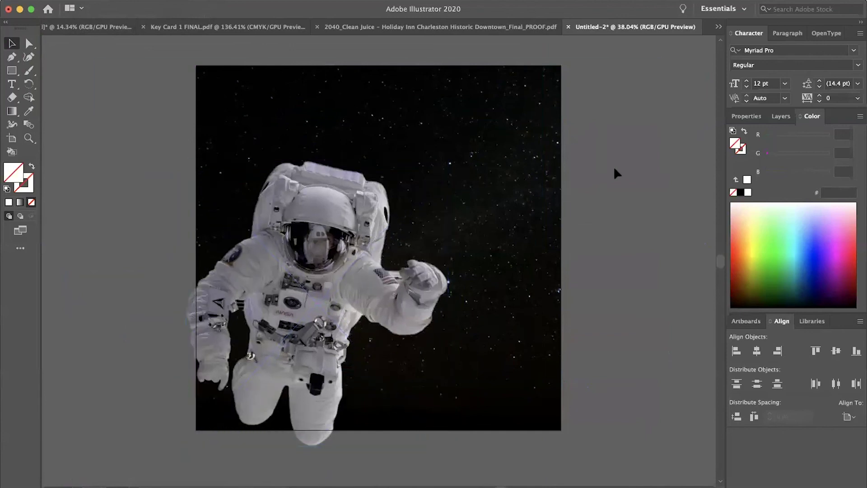
{"action": "left_click", "coordinate": [420, 284]}
{"action": "left_click_drag", "start_coordinate": [448, 304], "coordinate": [481, 301]}
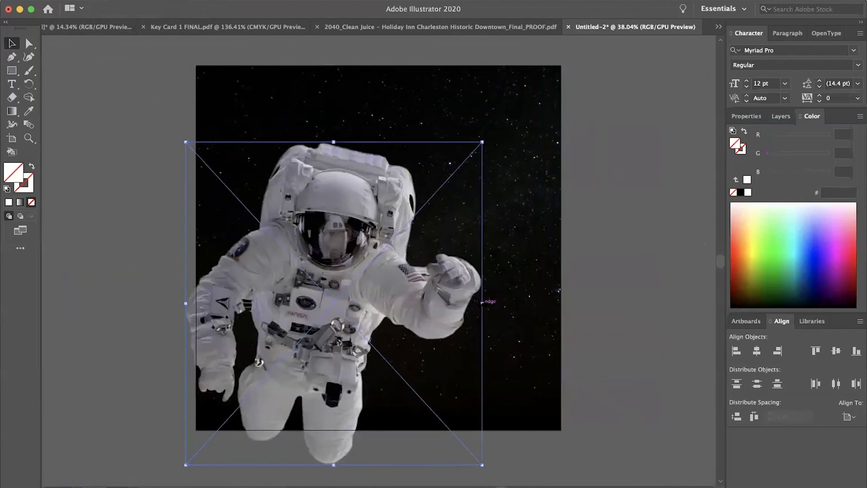
{"action": "left_click", "coordinate": [607, 264]}
Step: Add a placeholder text line just above the artboard with a white fill and a 38 pt font size
{"action": "left_click", "coordinate": [11, 84]}
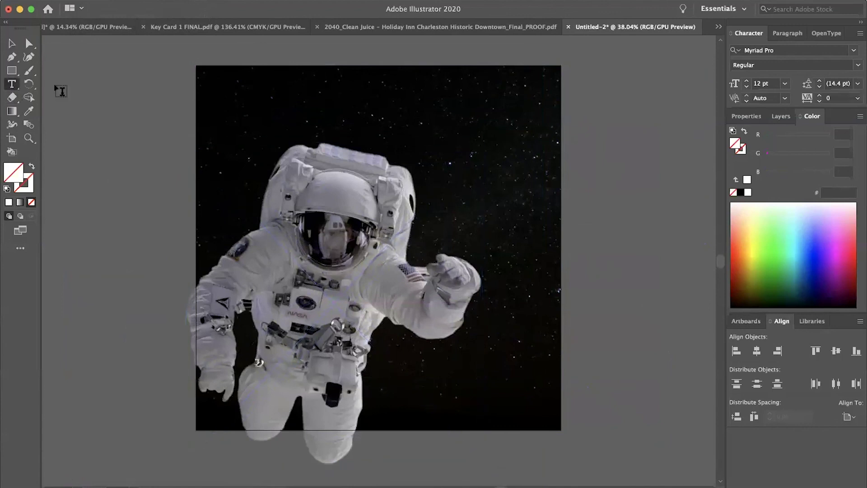
{"action": "left_click", "coordinate": [210, 48]}
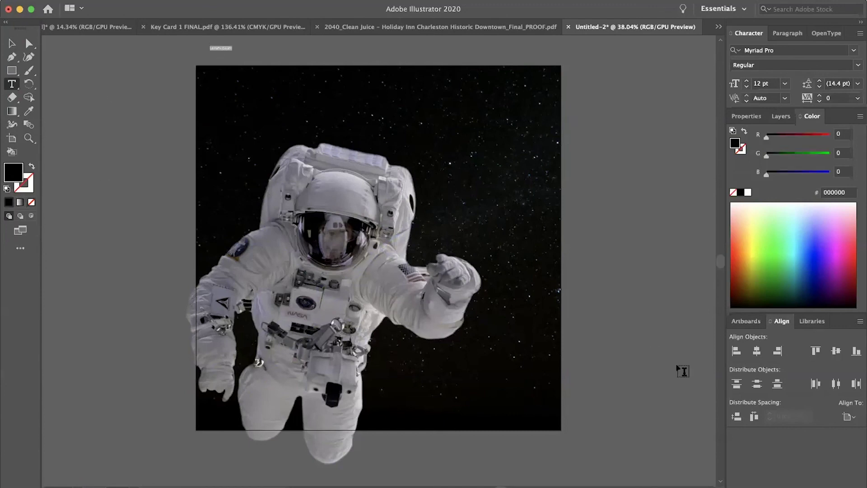
{"action": "left_click", "coordinate": [748, 193]}
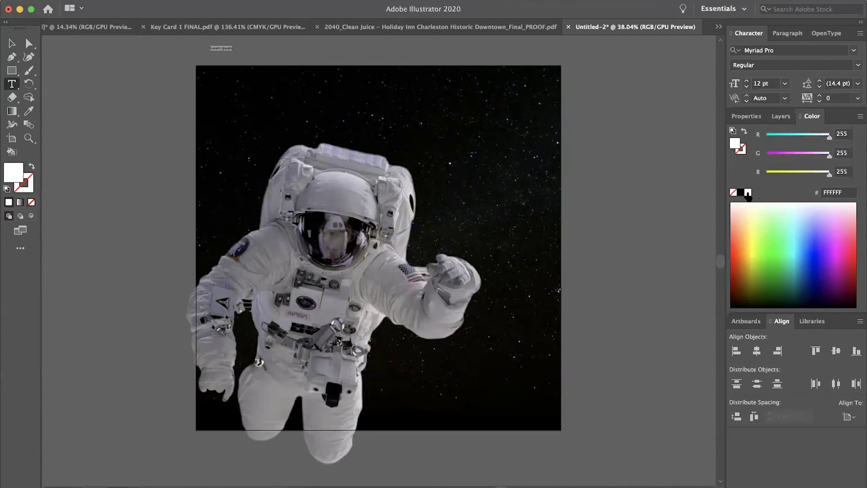
{"action": "left_click_drag", "start_coordinate": [747, 84], "coordinate": [747, 84]}
Step: Set the placeholder text's font to Natalia Regular
{"action": "left_click", "coordinate": [765, 50]}
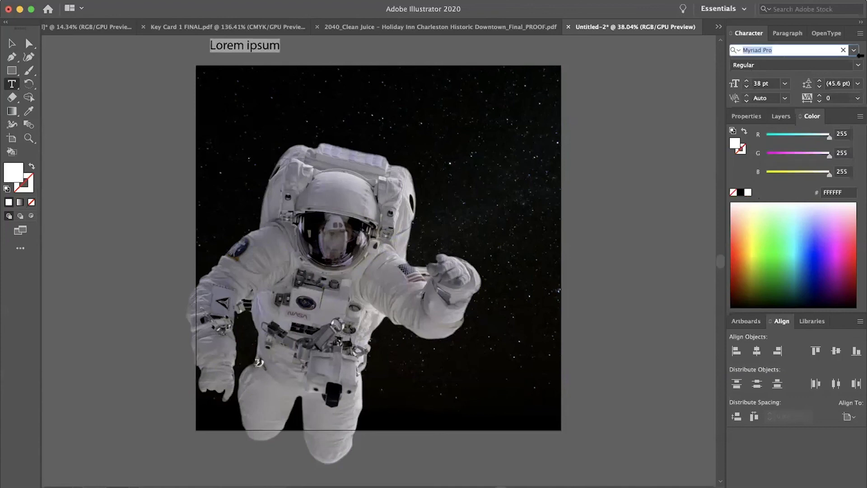
{"action": "left_click", "coordinate": [854, 50]}
{"action": "scroll", "coordinate": [745, 212], "scroll_direction": "up", "scroll_amount": 20}
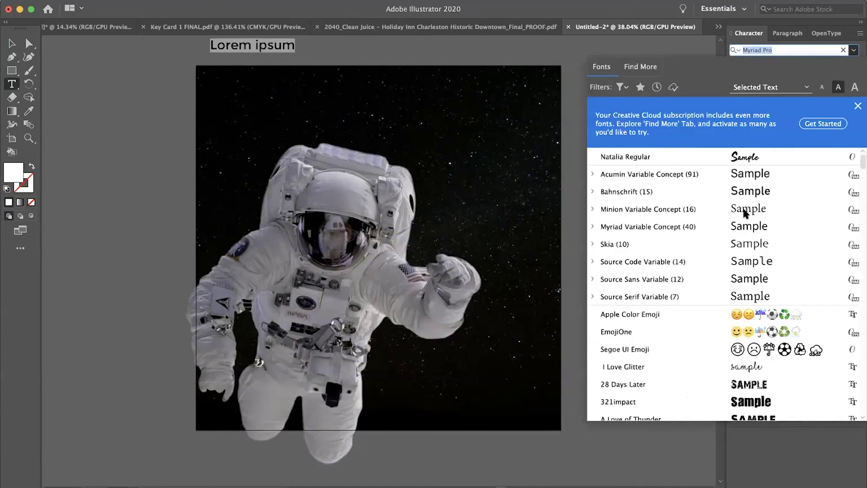
{"action": "left_click", "coordinate": [732, 155]}
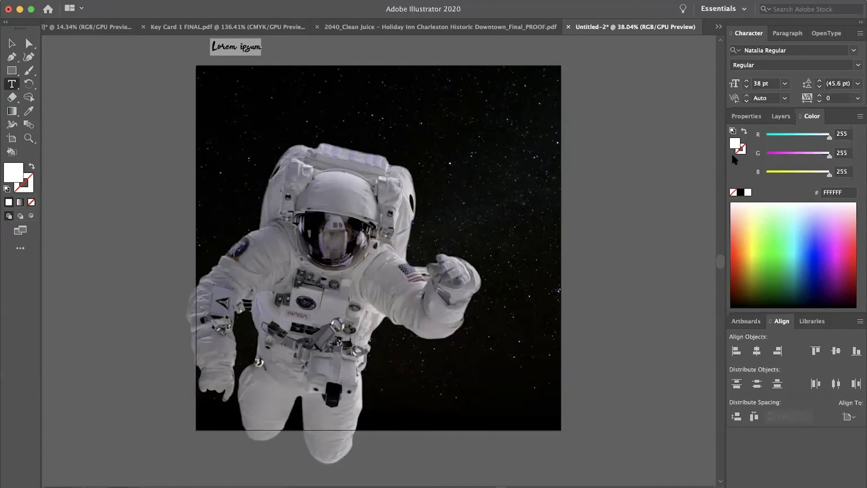
Step: Replace the placeholder text with DESIGN in capitals
{"action": "type", "text": "DE"}
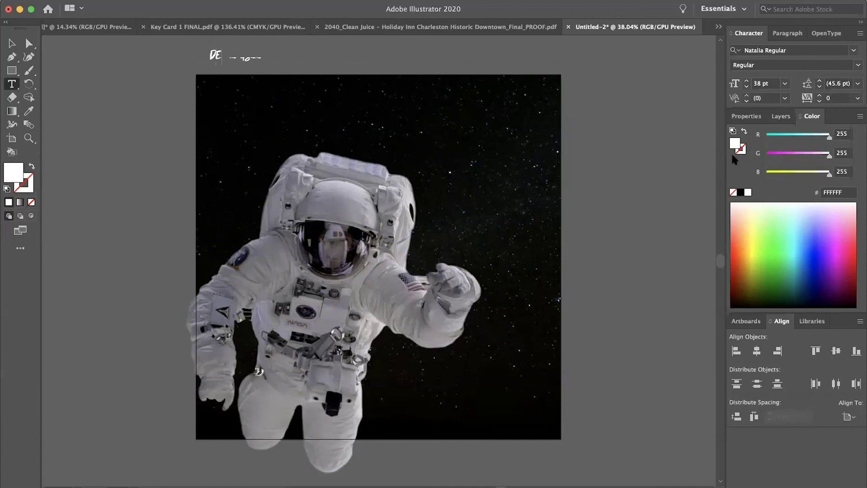
{"action": "type", "text": "SIGNesig"}
{"action": "key", "text": "BackSpace"}
{"action": "key", "text": "BackSpace"}
{"action": "key", "text": "BackSpace"}
{"action": "key", "text": "BackSpace"}
{"action": "key", "text": "BackSpace"}
{"action": "key", "text": "Escape"}
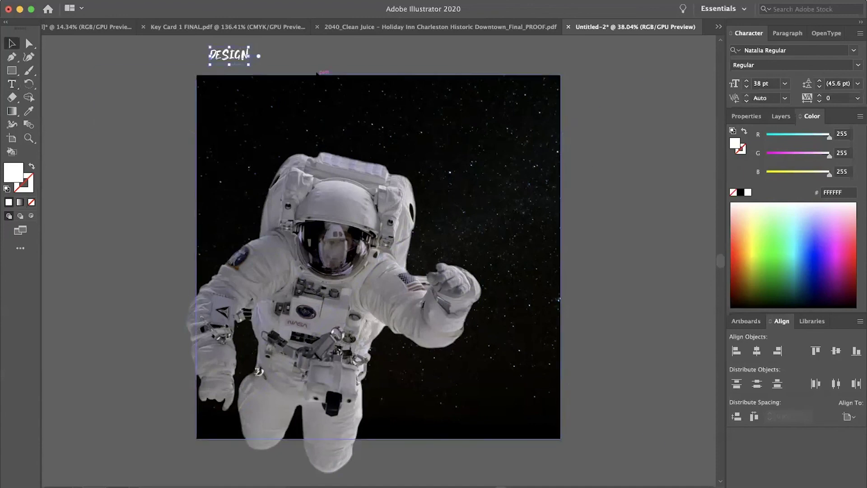
Step: Enlarge DESIGN to about 332 pt across the upper part of the square and arrange it between the starry sky and the astronaut
{"action": "left_click_drag", "start_coordinate": [236, 55], "coordinate": [563, 250]}
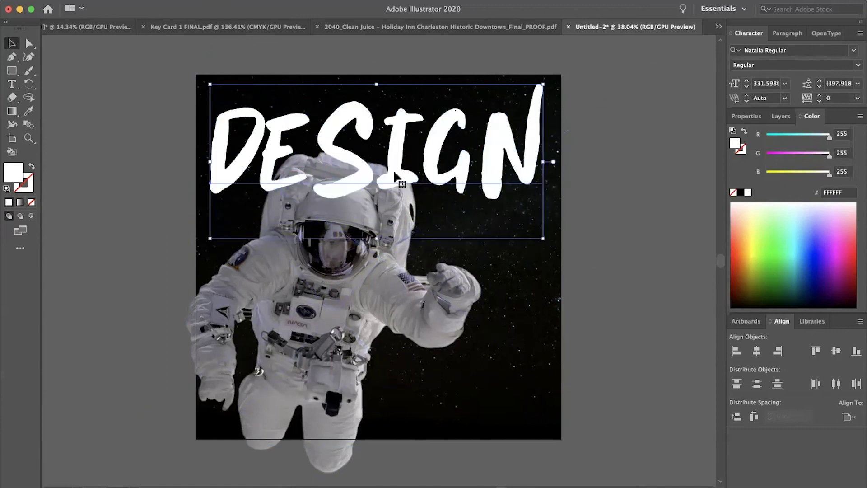
{"action": "left_click_drag", "start_coordinate": [394, 167], "coordinate": [397, 169]}
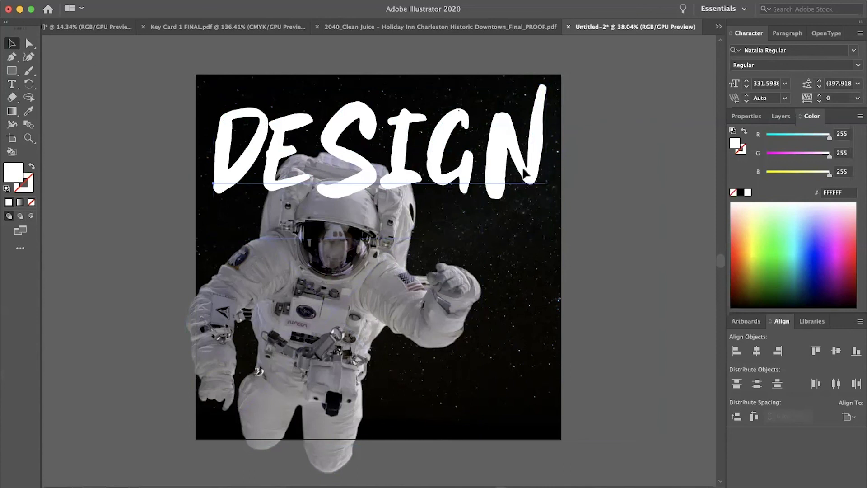
{"action": "key", "text": "super+shift+bracketleft"}
{"action": "key", "text": "super+bracketright"}
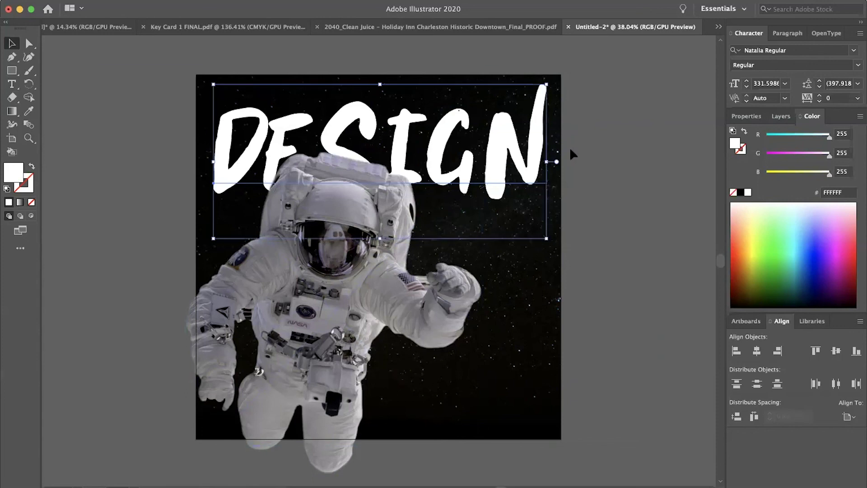
Step: Resize the DESIGN text proportionally to about 322 pt, keeping it centered near the square's upper edge
{"action": "left_click_drag", "start_coordinate": [381, 238], "coordinate": [378, 217]}
{"action": "key", "text": "shift+Up"}
{"action": "key", "text": "shift+Down"}
{"action": "key", "text": "shift+Down"}
{"action": "key", "text": "shift+Down"}
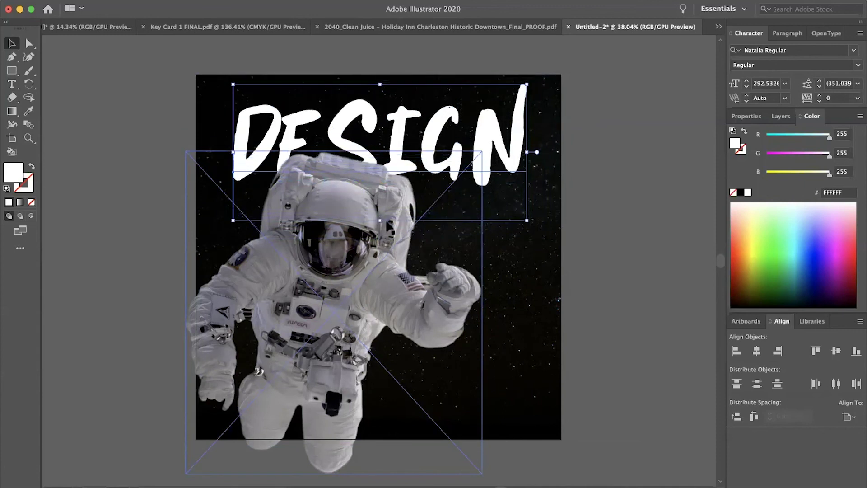
{"action": "left_click_drag", "start_coordinate": [379, 220], "coordinate": [380, 234]}
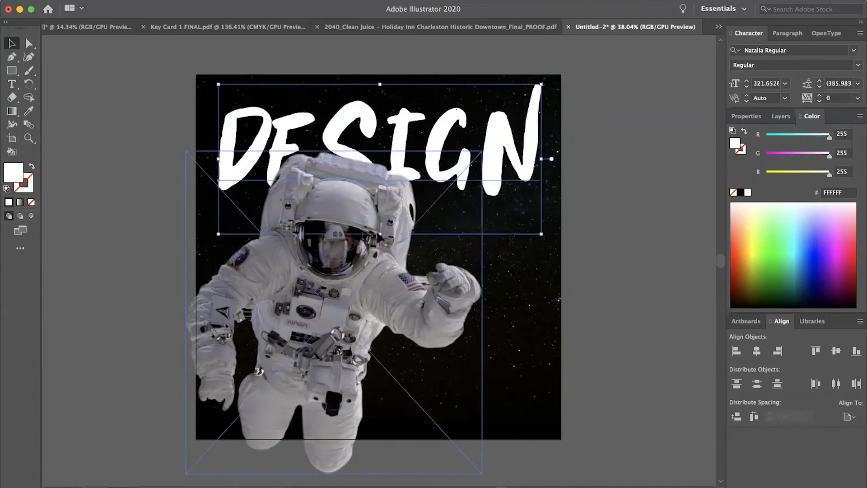
Step: Scale the astronaut down slightly from its upper-right corner so that more of the DESIGN lettering shows
{"action": "left_click", "coordinate": [342, 310]}
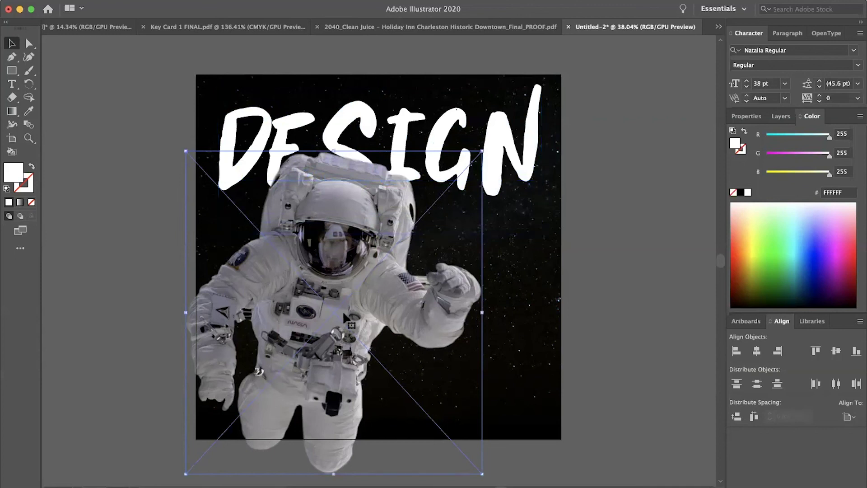
{"action": "left_click_drag", "start_coordinate": [482, 150], "coordinate": [462, 174]}
{"action": "left_click", "coordinate": [682, 151]}
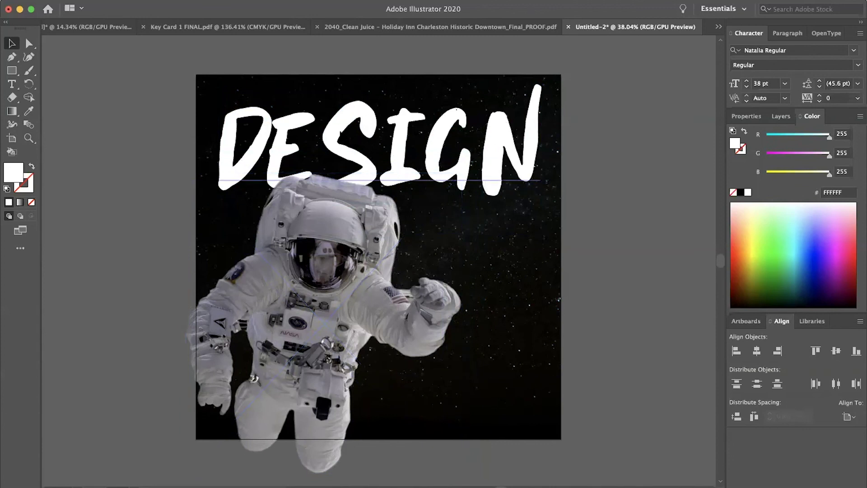
Step: Duplicate the DESIGN text below the original and change the copy to read IS OUT
{"action": "left_click_drag", "start_coordinate": [480, 161], "coordinate": [535, 247], "text": "alt"}
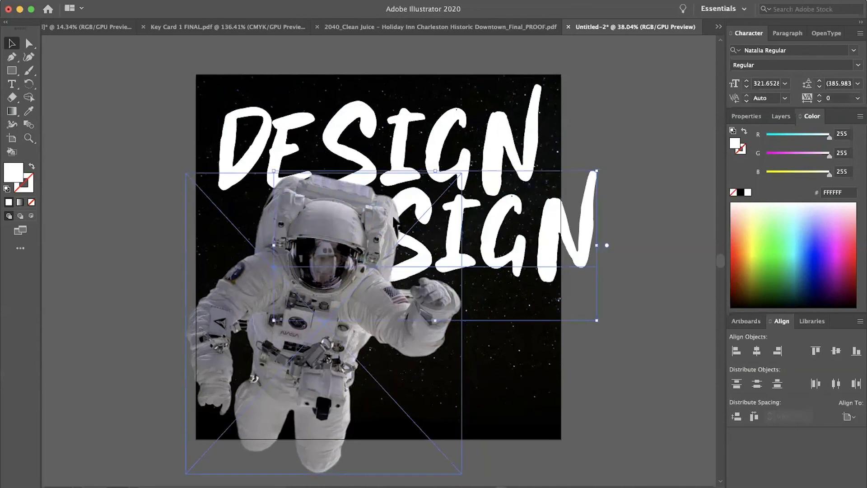
{"action": "double_click", "coordinate": [527, 235]}
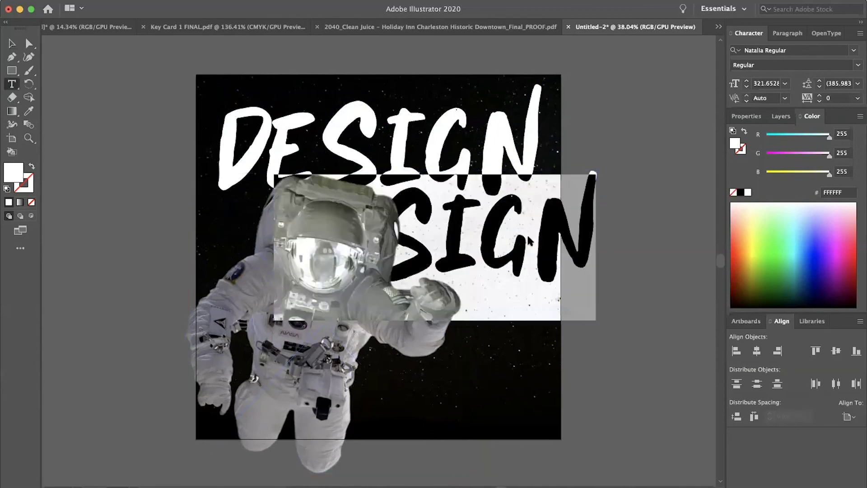
{"action": "key", "text": "BackSpace"}
{"action": "type", "text": "OUT"}
{"action": "key", "text": "Escape"}
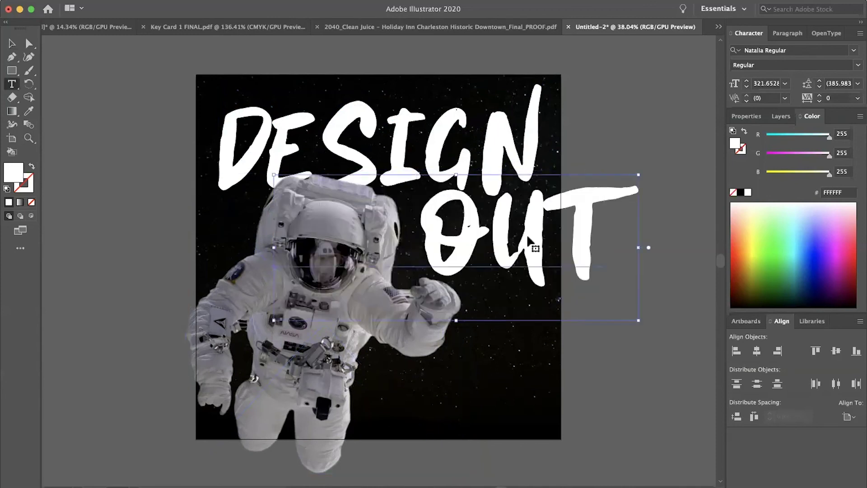
Step: Shrink IS OUT to about 110 pt beside the helmet, duplicate it below, and change the copy to OF THIS
{"action": "left_click_drag", "start_coordinate": [636, 248], "coordinate": [542, 337]}
{"action": "triple_click", "coordinate": [547, 339]}
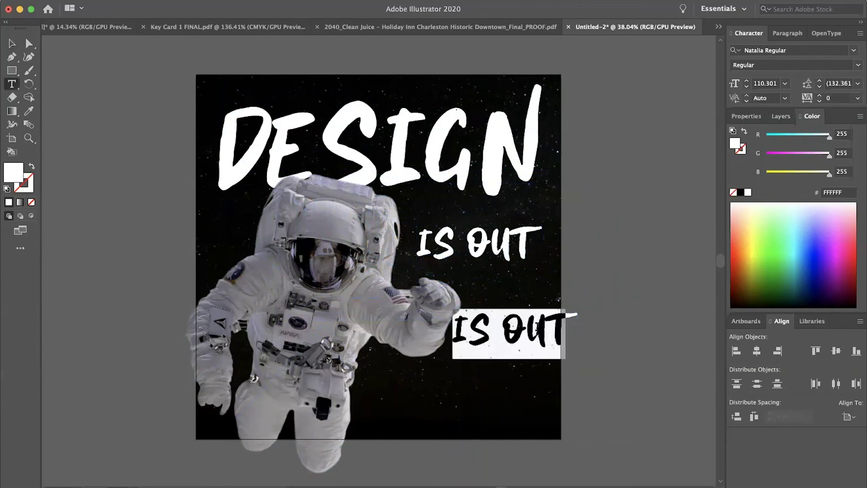
{"action": "type", "text": "OF THIS"}
{"action": "key", "text": "Escape"}
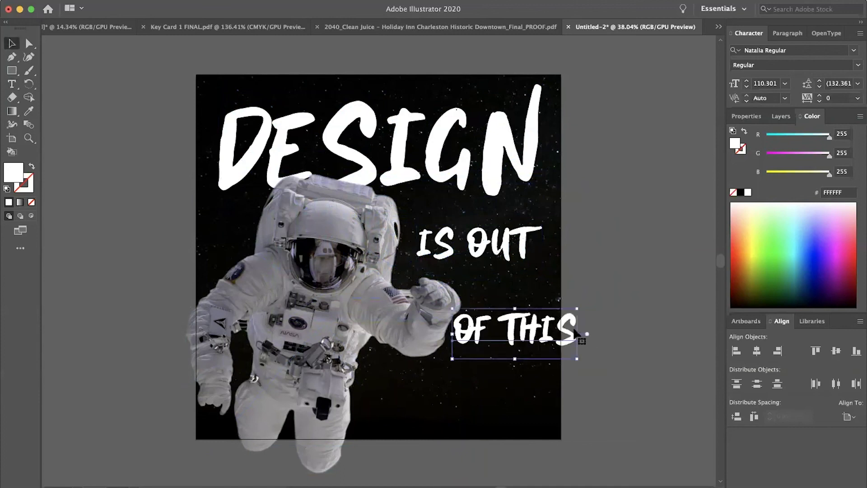
Step: Scale OF THIS to about 77 pt beneath a slightly enlarged IS OUT, and line up both texts' right edges
{"action": "left_click_drag", "start_coordinate": [581, 332], "coordinate": [543, 303]}
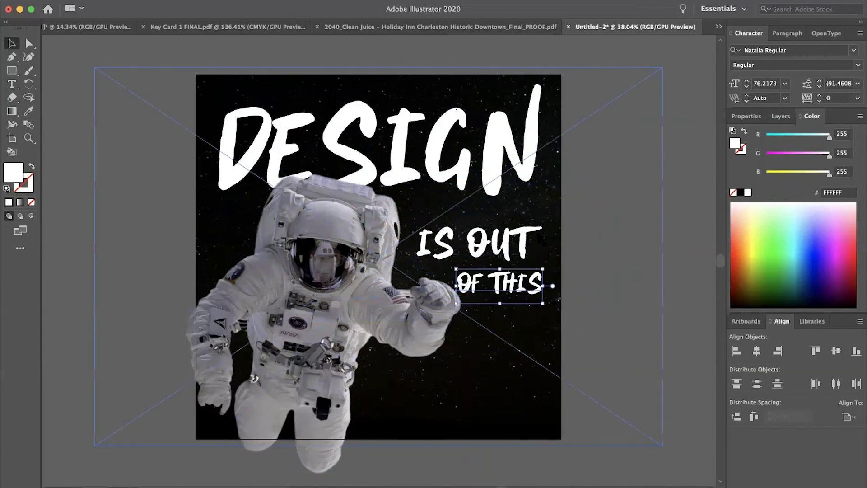
{"action": "mouse_move", "coordinate": [542, 238]}
{"action": "left_mouse_down"}
{"action": "mouse_move", "coordinate": [550, 241]}
{"action": "mouse_move", "coordinate": [514, 243]}
{"action": "mouse_move", "coordinate": [540, 240]}
{"action": "left_mouse_up"}
{"action": "left_click", "coordinate": [534, 284]}
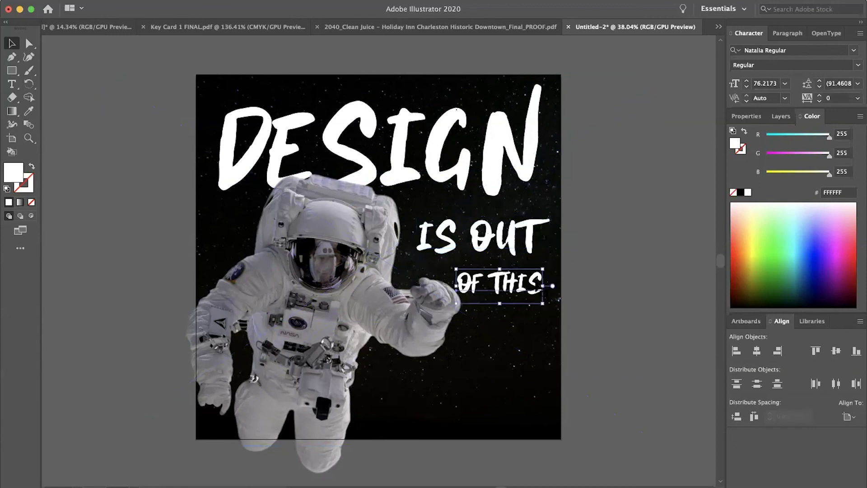
{"action": "left_click_drag", "start_coordinate": [538, 284], "coordinate": [562, 285]}
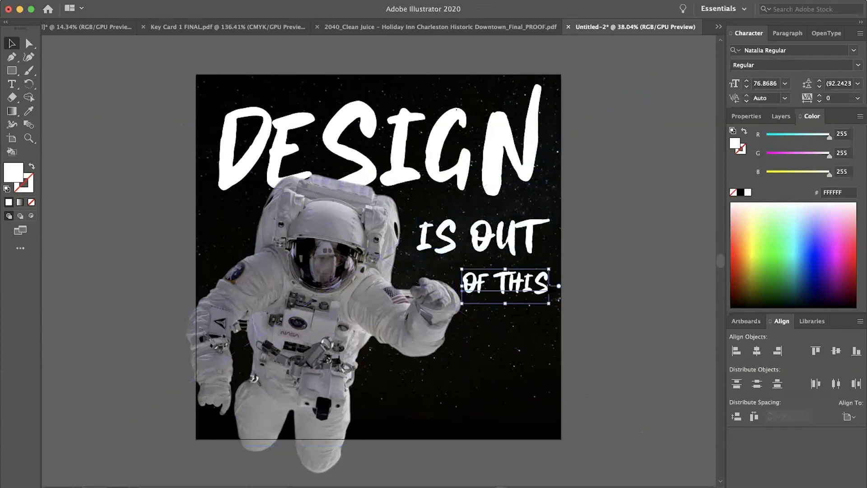
{"action": "left_click", "coordinate": [629, 280]}
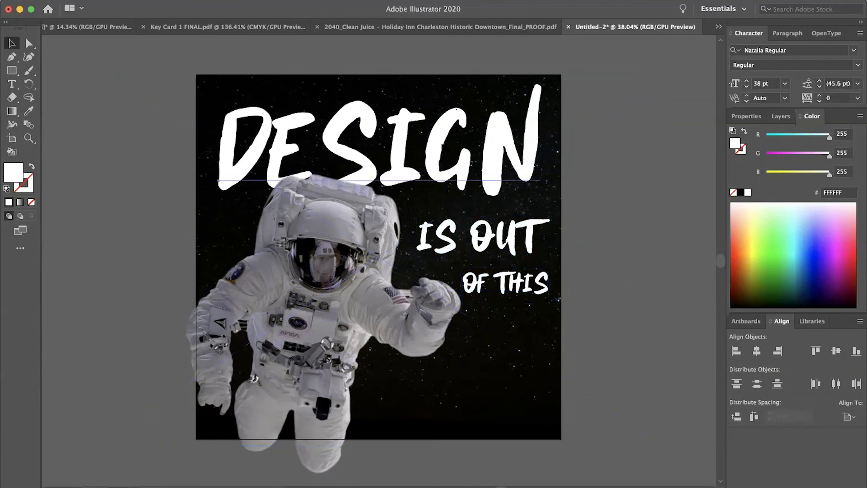
Step: Duplicate the DESIGN text into the lower part of the square and change the copy to WORLD
{"action": "left_click_drag", "start_coordinate": [445, 136], "coordinate": [496, 354]}
{"action": "double_click", "coordinate": [492, 352]}
{"action": "key", "text": "super+a"}
{"action": "type", "text": "WOR"}
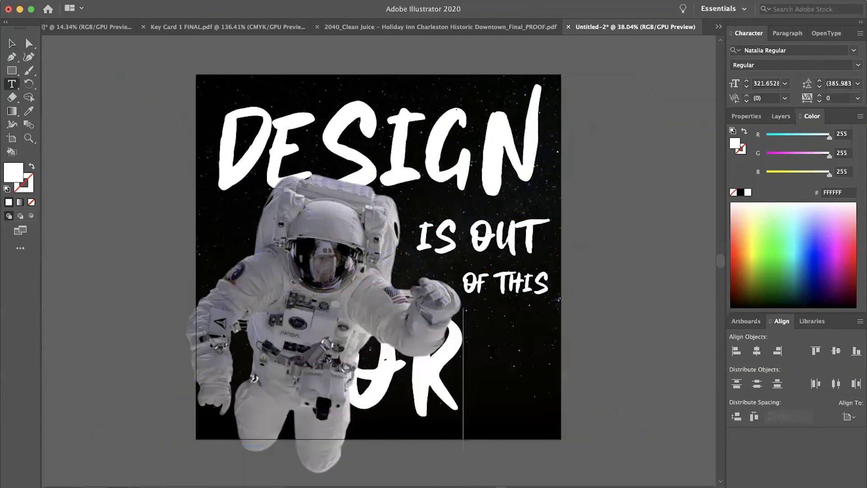
{"action": "type", "text": "LD"}
{"action": "key", "text": "Escape"}
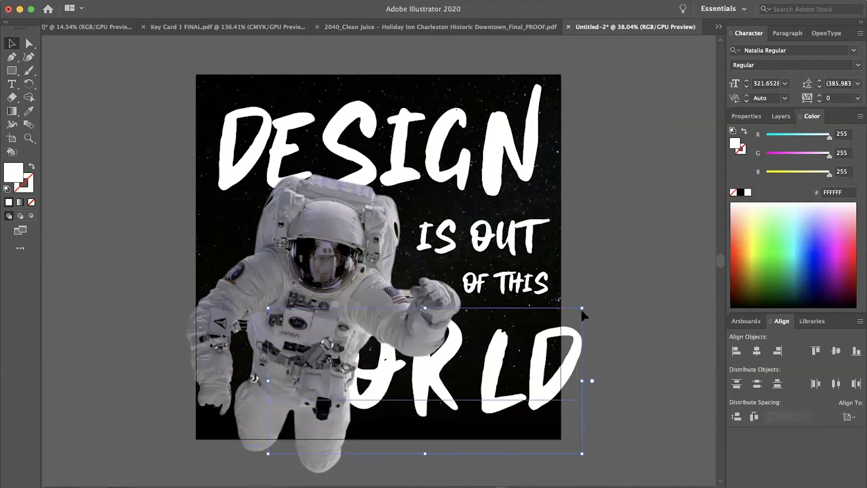
Step: Rotate WORLD counterclockwise to slope upward, scale it to about 209 pt, and fit it into the square's lower-right area
{"action": "left_click_drag", "start_coordinate": [586, 306], "coordinate": [570, 278]}
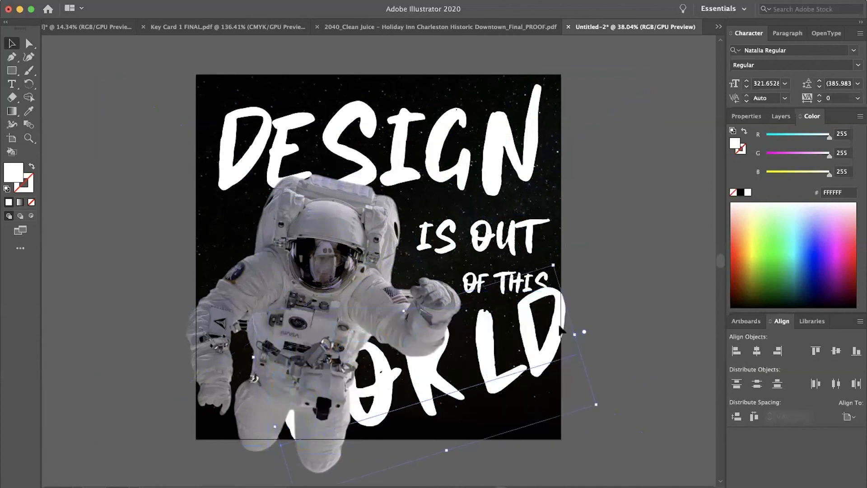
{"action": "left_click_drag", "start_coordinate": [575, 335], "coordinate": [532, 358]}
{"action": "key", "text": "super+z"}
{"action": "left_click", "coordinate": [670, 332]}
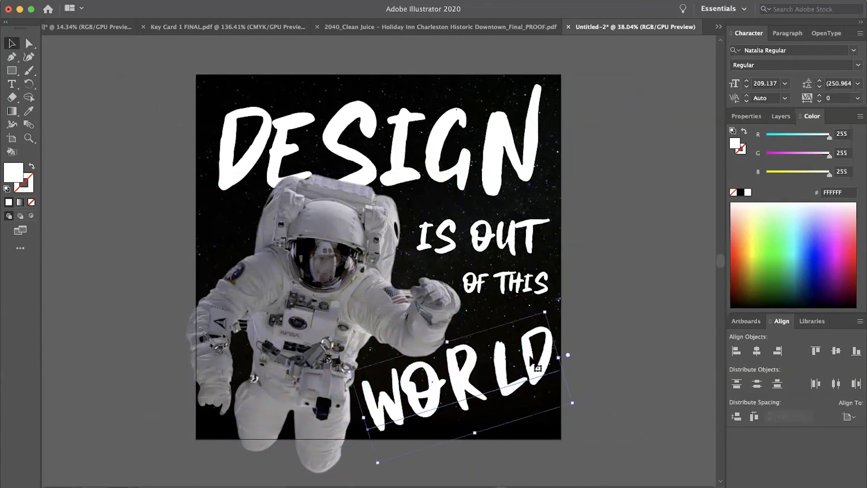
Step: Nudge the WORLD text slightly right and up within the square's lower-right area
{"action": "key", "text": "Right"}
{"action": "key", "text": "Right"}
{"action": "key", "text": "Right"}
{"action": "key", "text": "Right"}
{"action": "key", "text": "Right"}
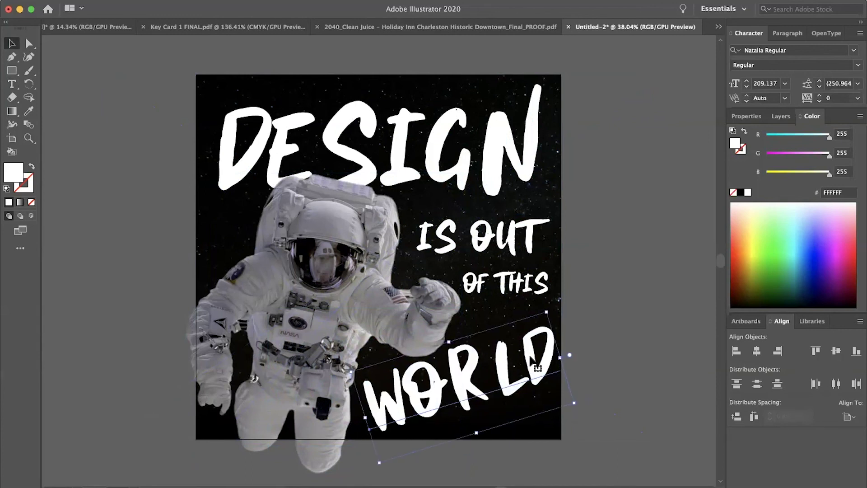
{"action": "key", "text": "Up"}
{"action": "key", "text": "Up"}
{"action": "key", "text": "Up"}
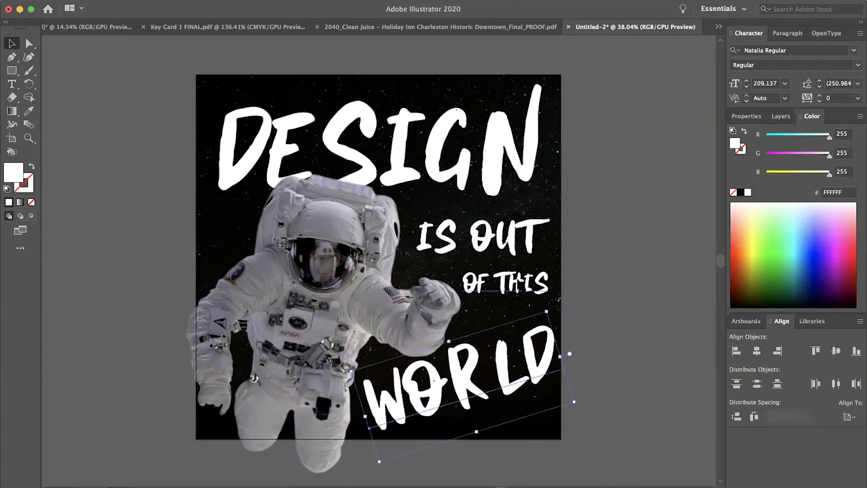
Step: Move IS OUT and OF THIS down together by one large nudge to even out the spacing between DESIGN and WORLD
{"action": "left_click", "coordinate": [524, 284]}
{"action": "left_click", "coordinate": [524, 240], "text": "shift"}
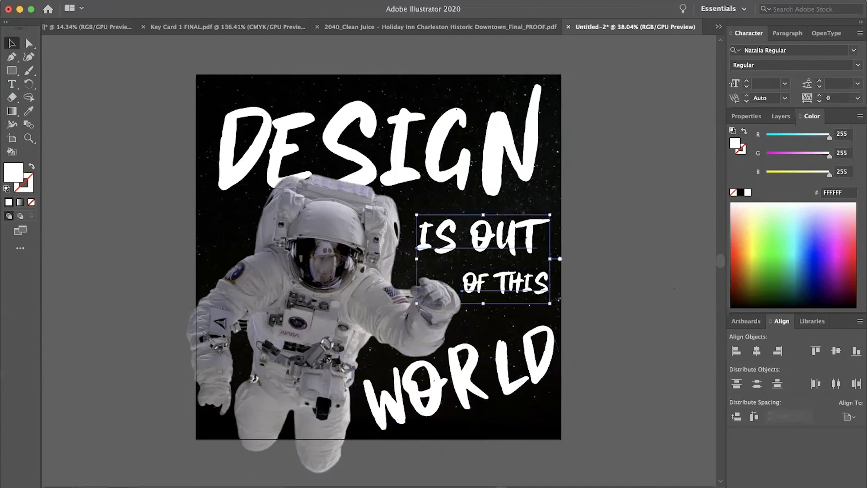
{"action": "key", "text": "shift+Down"}
{"action": "key", "text": "shift+Down"}
{"action": "key", "text": "shift+Up"}
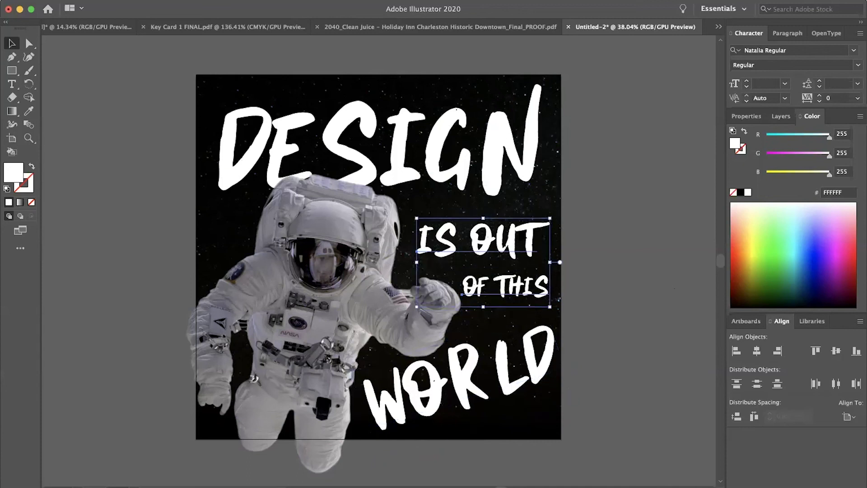
{"action": "left_click", "coordinate": [636, 208]}
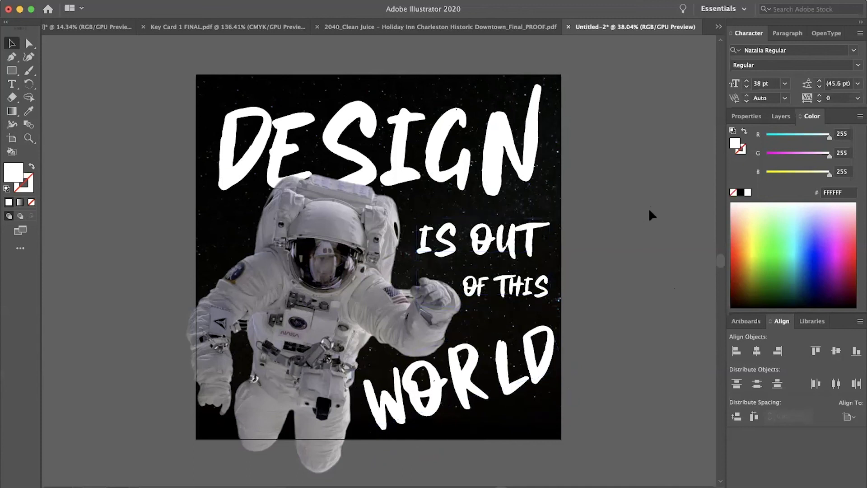
Step: Draw a temporary white rectangle to compare the gaps around IS OUT and OF THIS, and delete it
{"action": "left_click", "coordinate": [11, 71]}
{"action": "left_click_drag", "start_coordinate": [492, 194], "coordinate": [527, 316]}
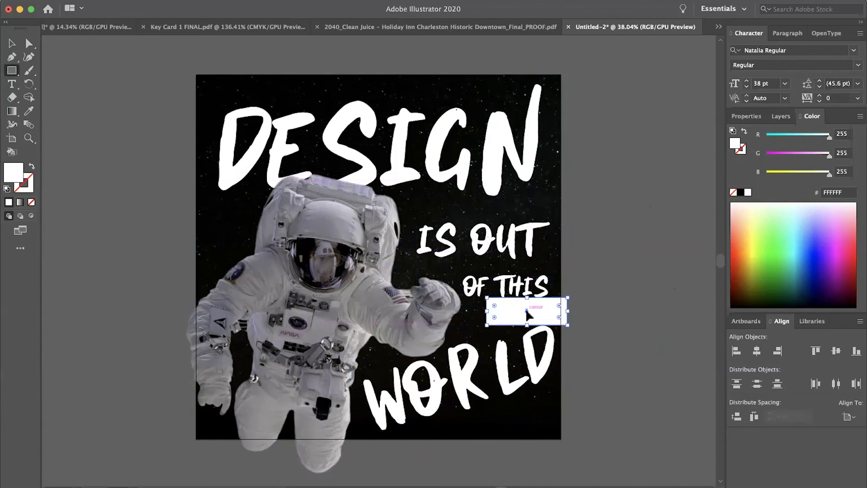
{"action": "key", "text": "Delete"}
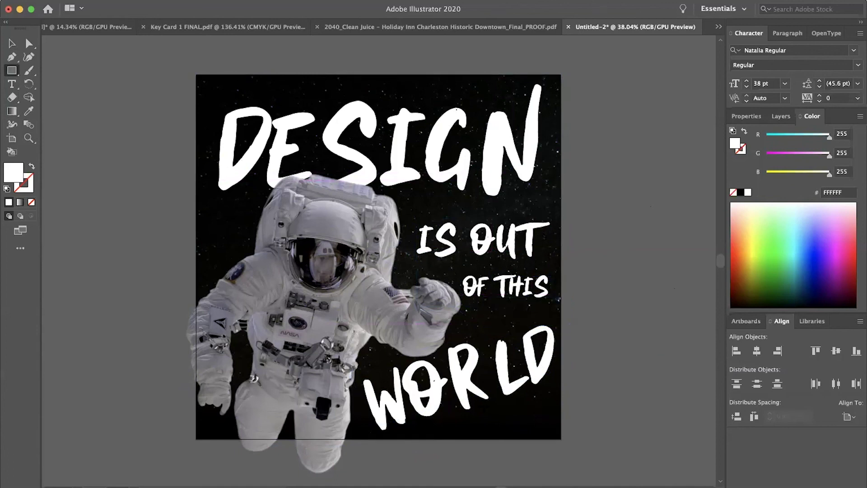
Step: Scale the sloped WORLD text down slightly to leave more margin at the square's right edge
{"action": "key", "text": "v"}
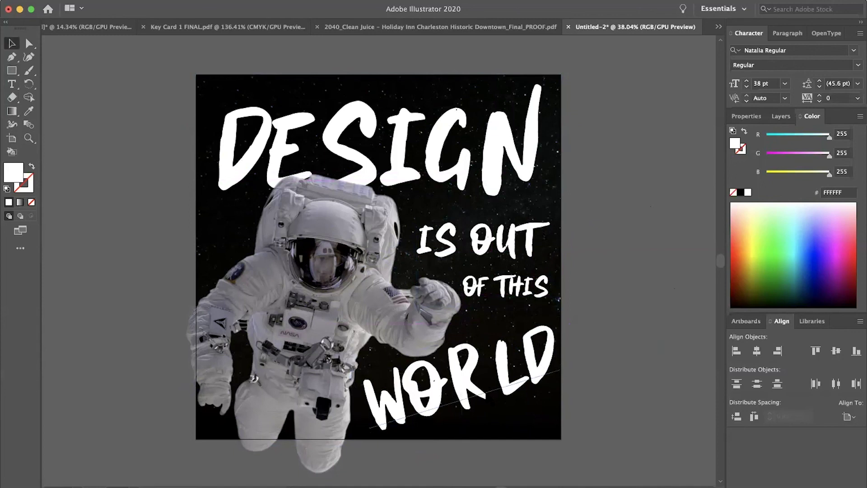
{"action": "left_click", "coordinate": [486, 397]}
{"action": "left_click", "coordinate": [449, 346], "text": "shift"}
{"action": "left_click_drag", "start_coordinate": [448, 341], "coordinate": [450, 345]}
{"action": "left_click", "coordinate": [606, 338]}
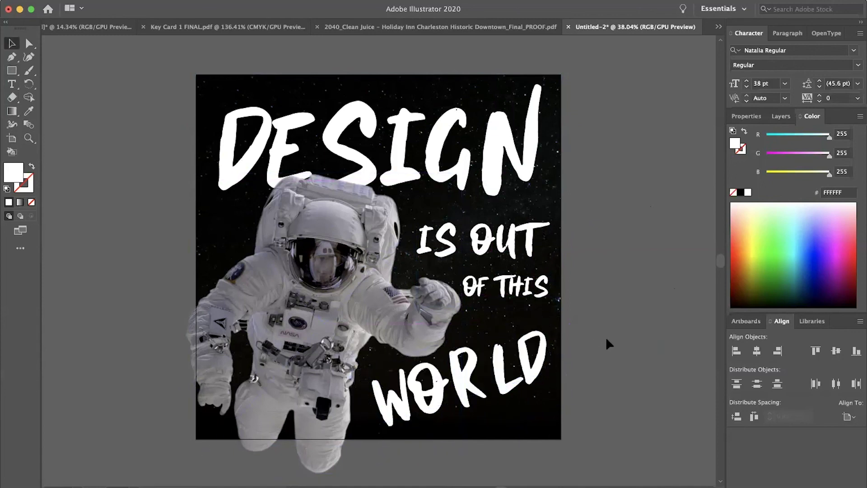
Step: Enlarge the astronaut slightly and shift it a little left and down, so its backpack overlaps the lower part of DESIGN
{"action": "left_click", "coordinate": [320, 240]}
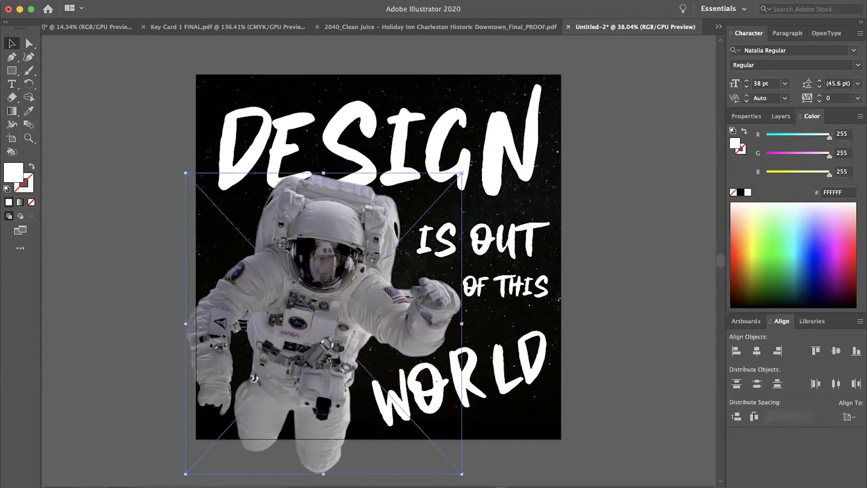
{"action": "left_click_drag", "start_coordinate": [187, 173], "coordinate": [162, 168]}
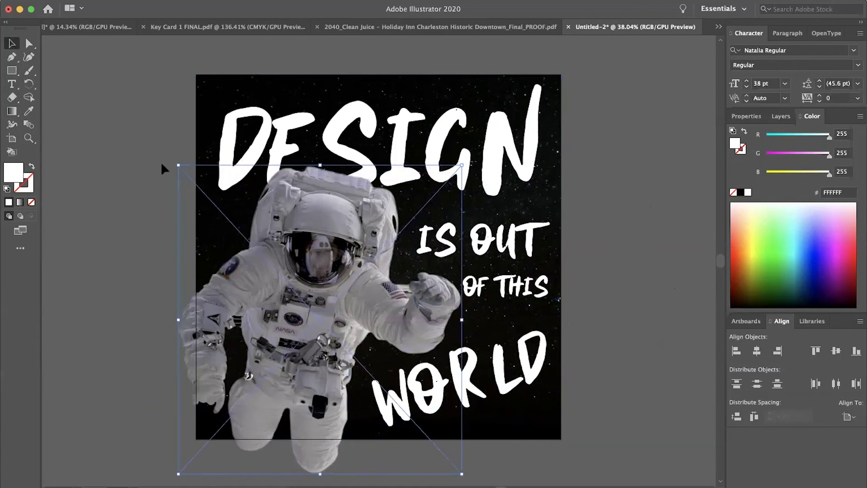
{"action": "key", "text": "shift+Left"}
{"action": "key", "text": "shift+Down"}
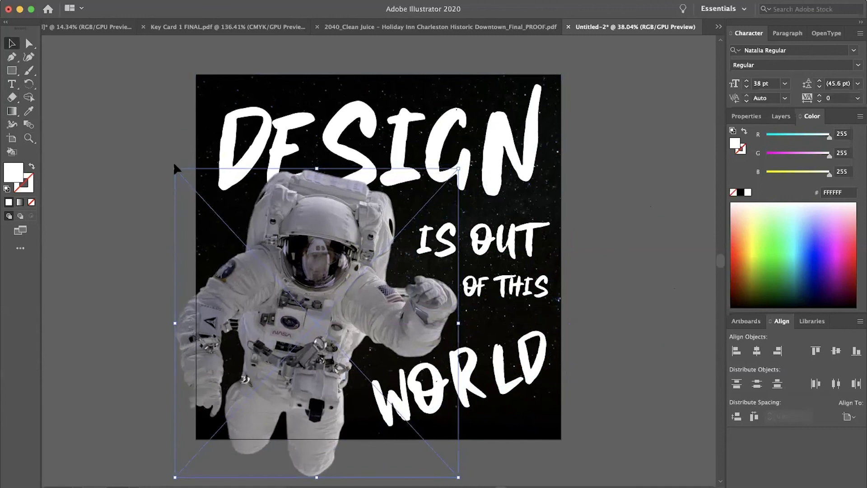
{"action": "left_click_drag", "start_coordinate": [317, 168], "coordinate": [316, 173]}
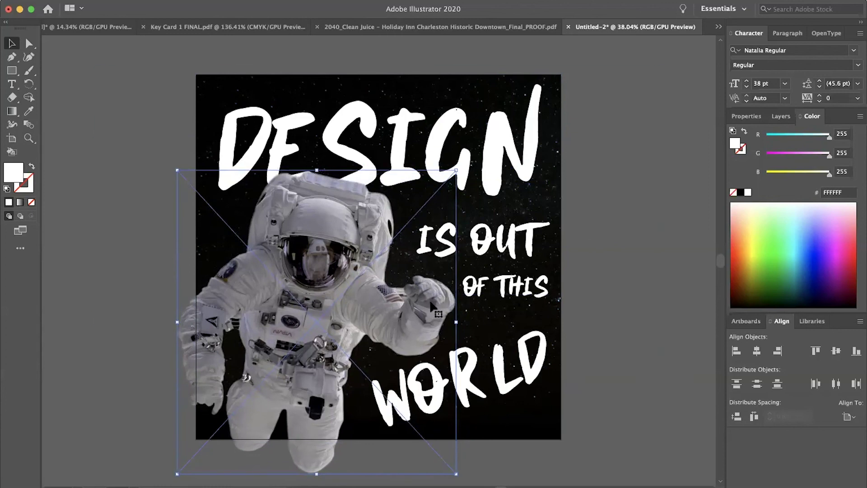
Step: Scale the DESIGN text down very slightly in place above the astronaut
{"action": "left_click", "coordinate": [496, 181]}
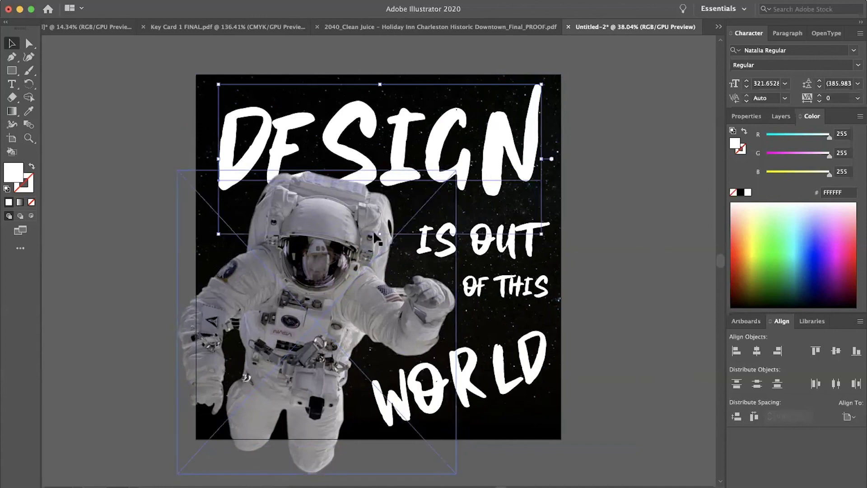
{"action": "left_click_drag", "start_coordinate": [380, 234], "coordinate": [378, 229]}
{"action": "left_click", "coordinate": [605, 219]}
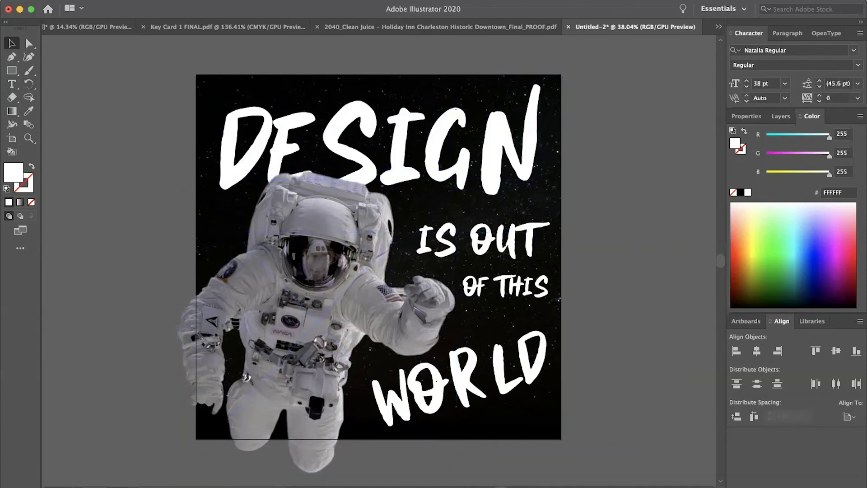
Step: Export the composition to the Desktop as a JPEG named Astronaut, using all artboards
{"action": "left_click", "coordinate": [84, 1]}
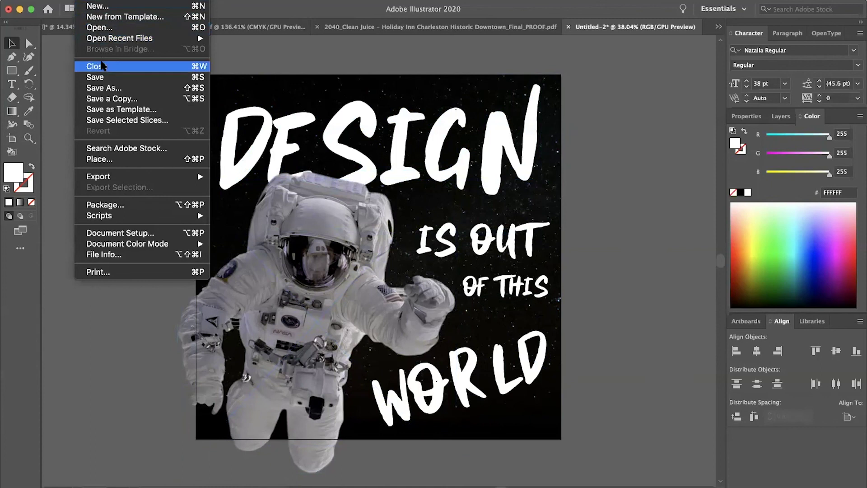
{"action": "mouse_move", "coordinate": [109, 182]}
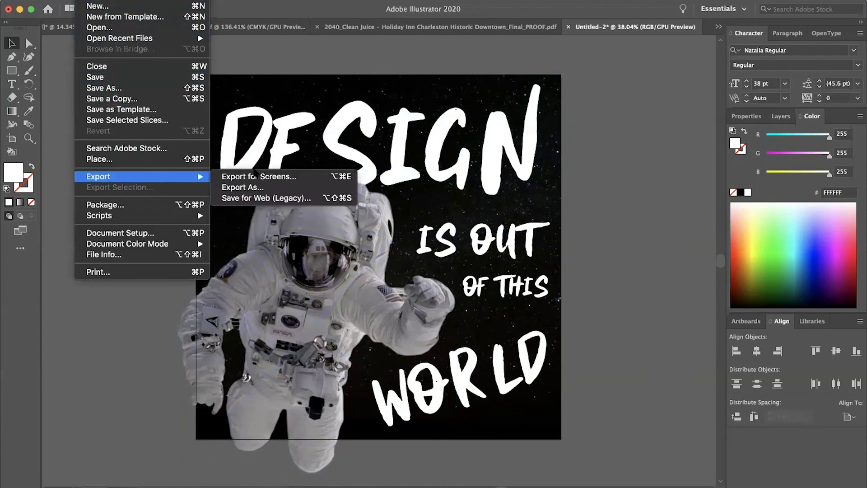
{"action": "left_click", "coordinate": [257, 190]}
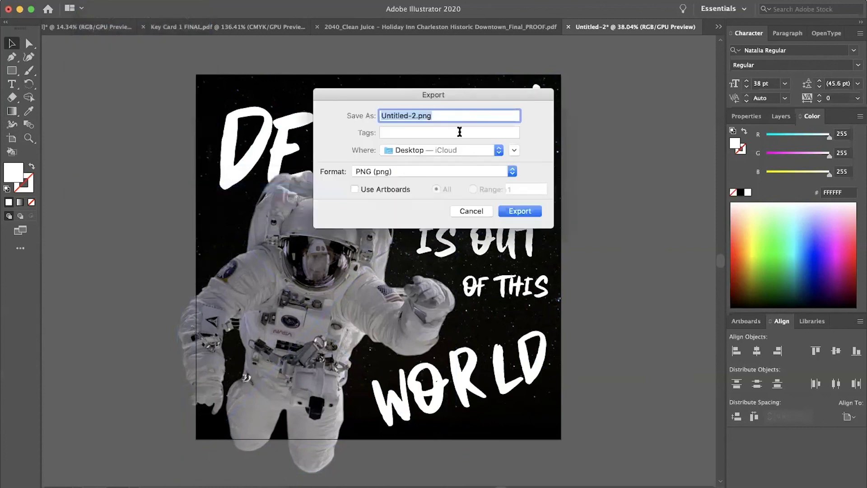
{"action": "left_click", "coordinate": [369, 170]}
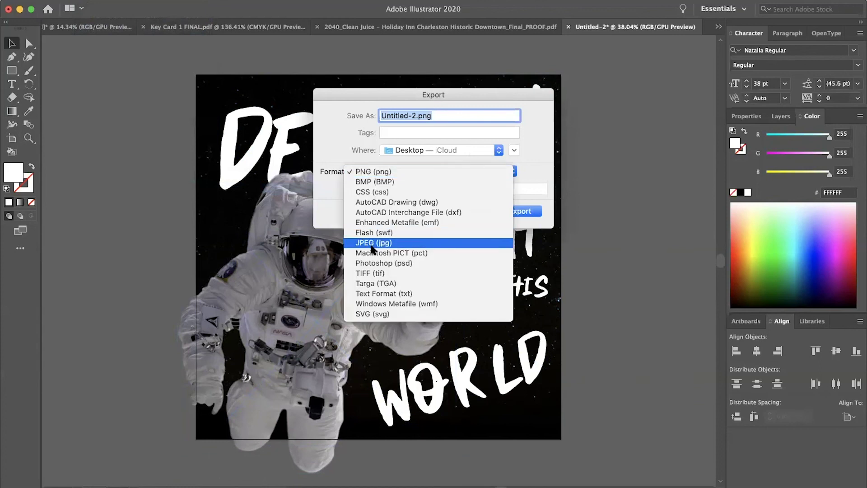
{"action": "left_click", "coordinate": [378, 188]}
{"action": "left_click", "coordinate": [355, 189]}
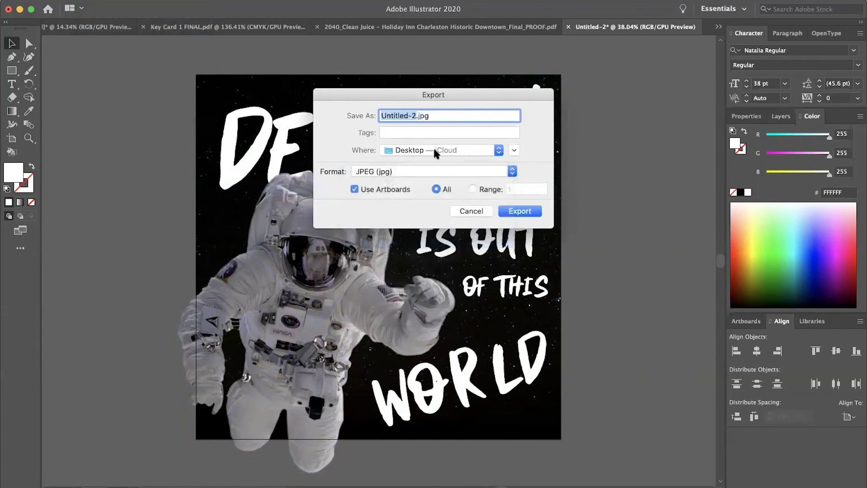
{"action": "type", "text": "AS"}
{"action": "key", "text": "BackSpace"}
{"action": "type", "text": "stronaut"}
{"action": "left_click", "coordinate": [514, 213]}
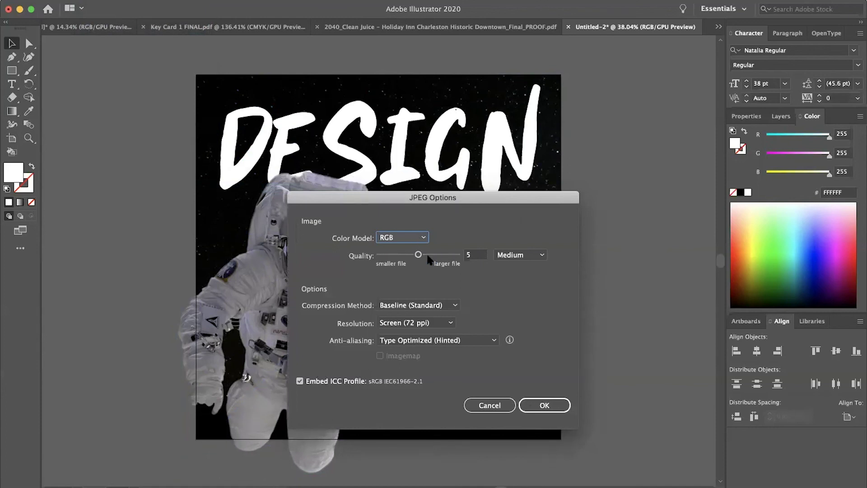
Step: Set the JPEG quality to 10 (Maximum) and complete the export with the RGB color model at 72 ppi
{"action": "left_click_drag", "start_coordinate": [418, 254], "coordinate": [457, 254]}
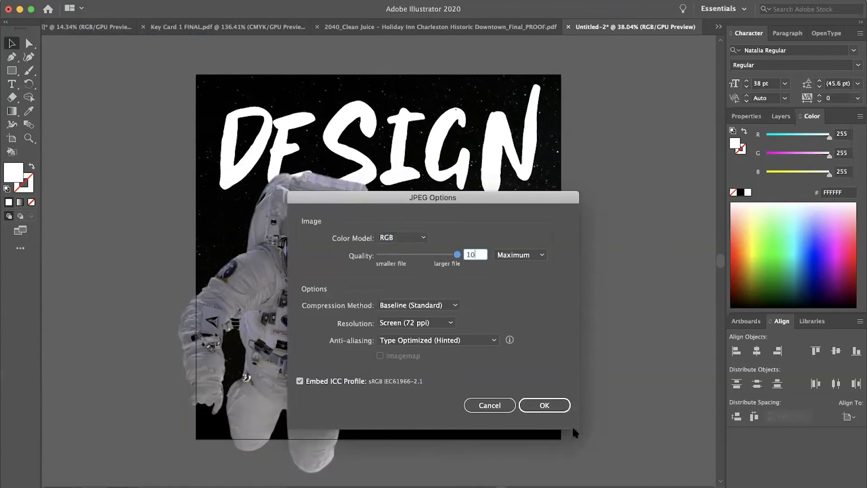
{"action": "left_click", "coordinate": [547, 405]}
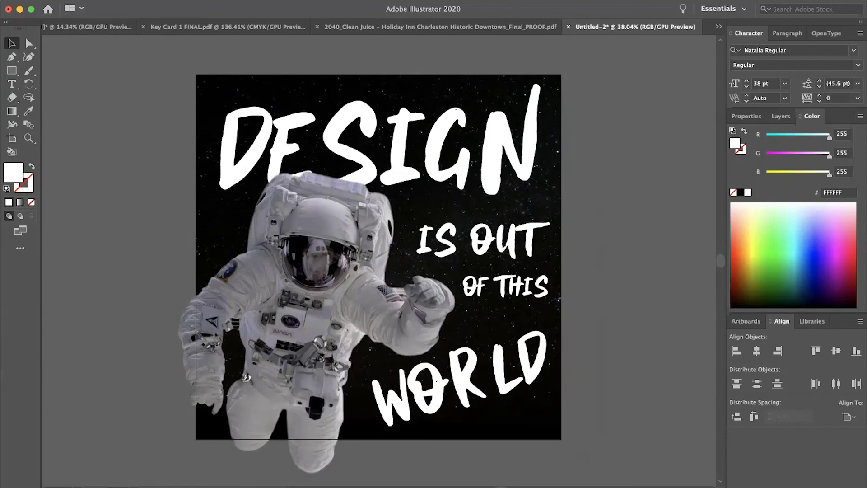
{"action": "key", "text": "super+Tab"}
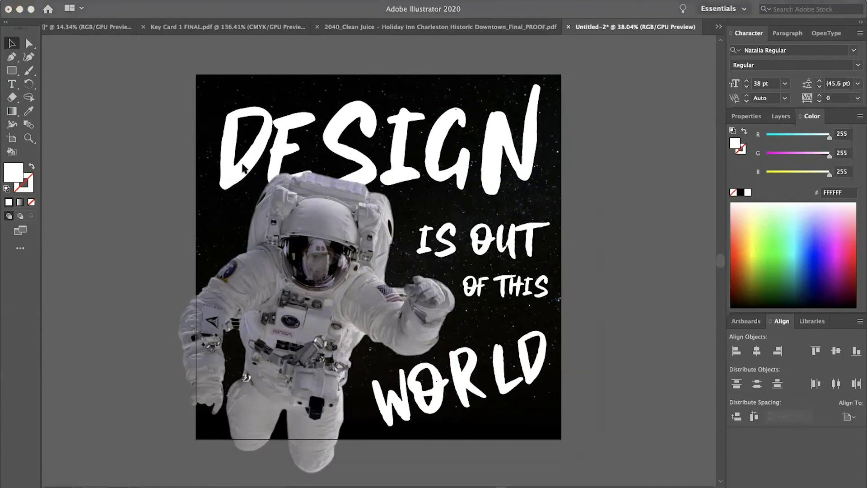